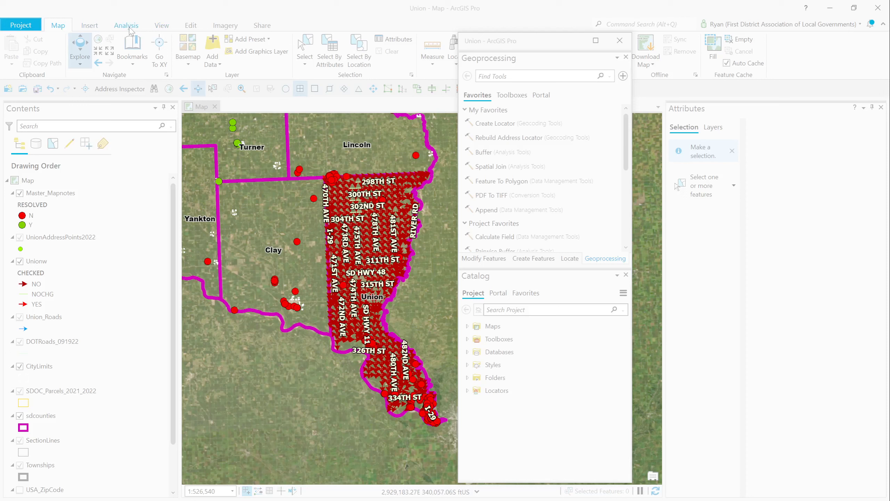
Step: Search the geoprocessing tools for REBUILD and view the available options for the Rebuild Address Locator tool
click(128, 27)
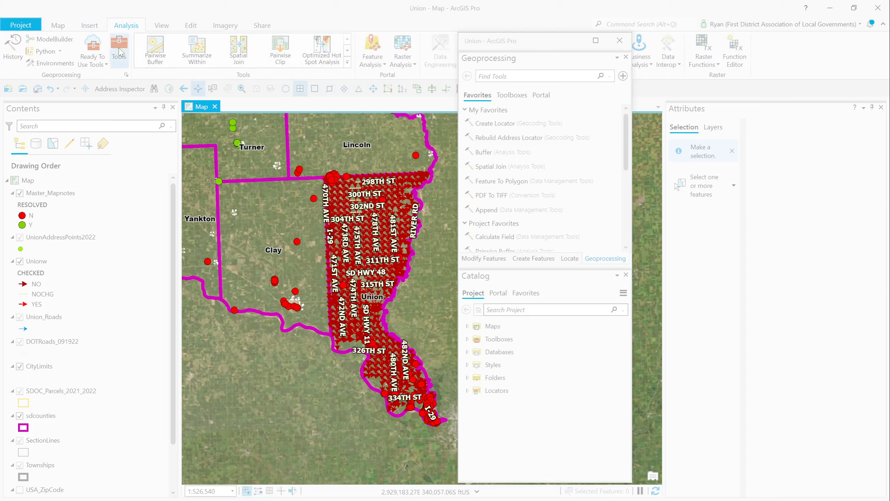
click(119, 52)
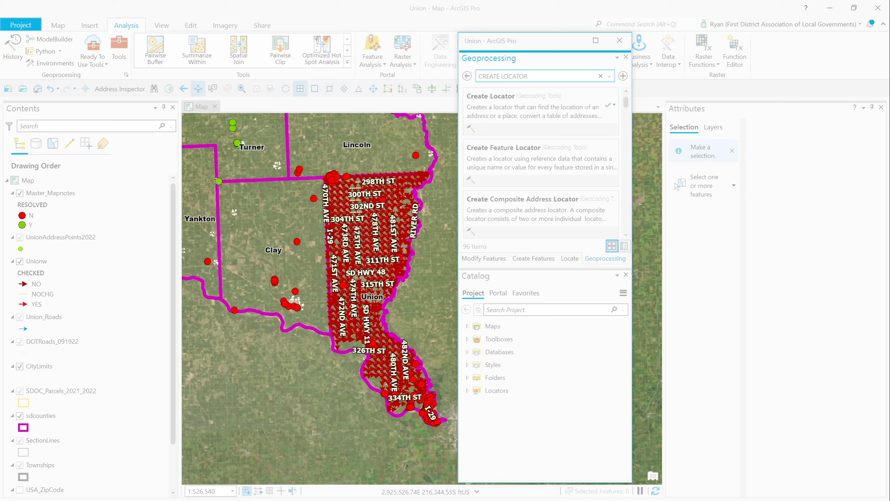
drag(532, 77, 451, 70)
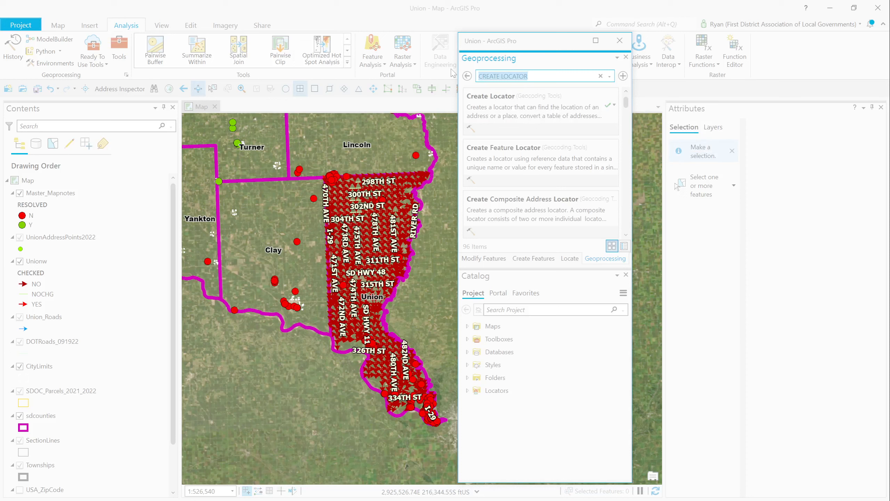
text(REBUILD)
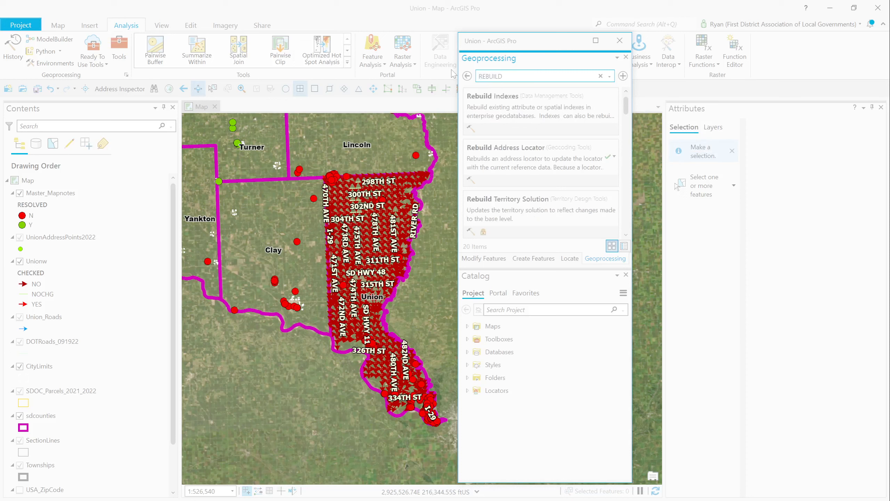
right_click(493, 156)
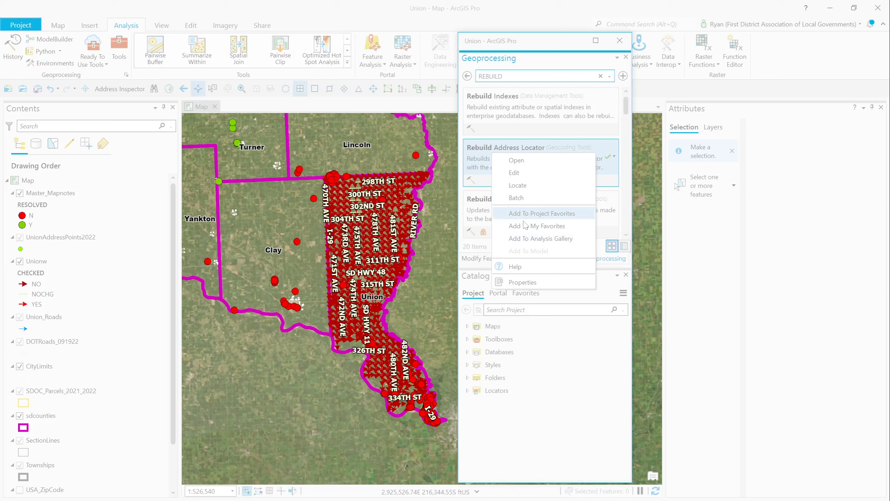
Step: Clear the tool search and open the Create Locator tool from My Favorites
click(502, 76)
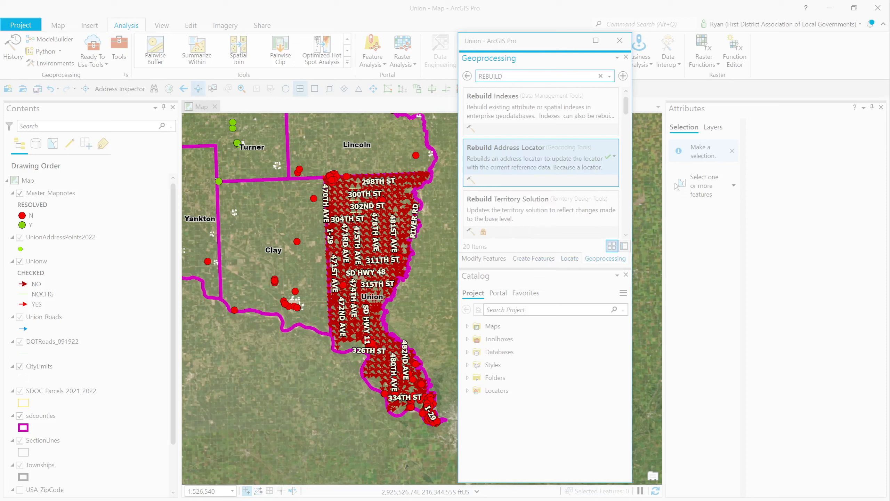
key(BackSpace)
key(BackSpace)
key(BackSpace)
key(BackSpace)
key(BackSpace)
key(BackSpace)
key(BackSpace)
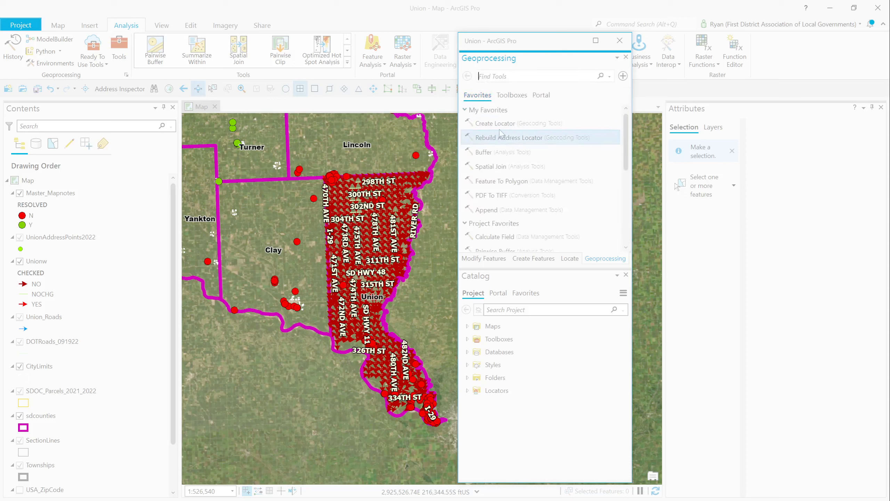
click(501, 124)
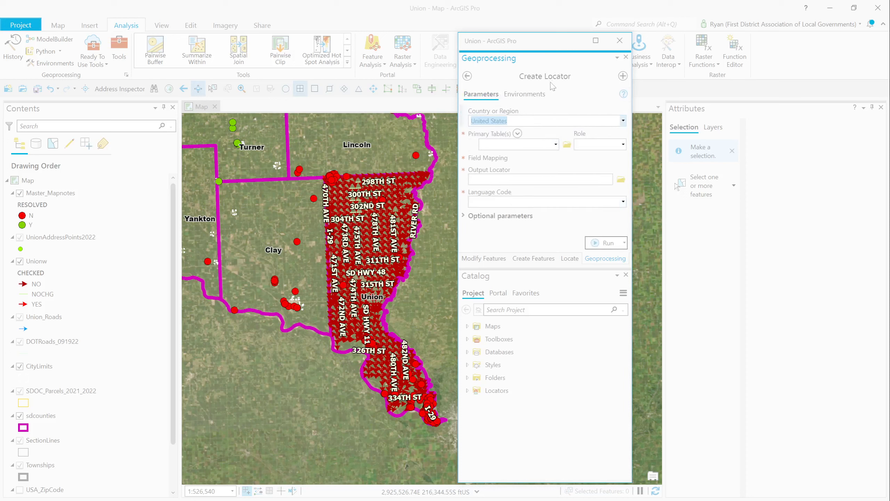
Step: Float the Create Locator pane over the map and set Unionw as the primary table with the Street Address role
drag(600, 261, 352, 436)
drag(305, 95, 293, 62)
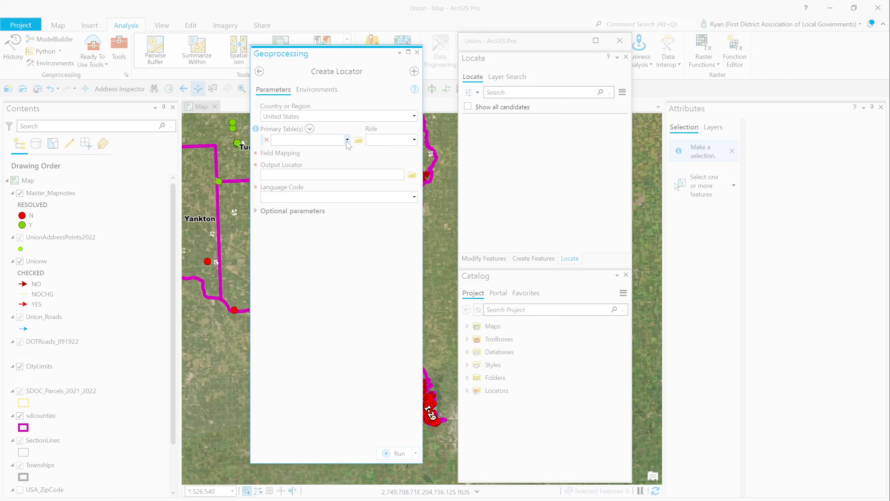
click(347, 140)
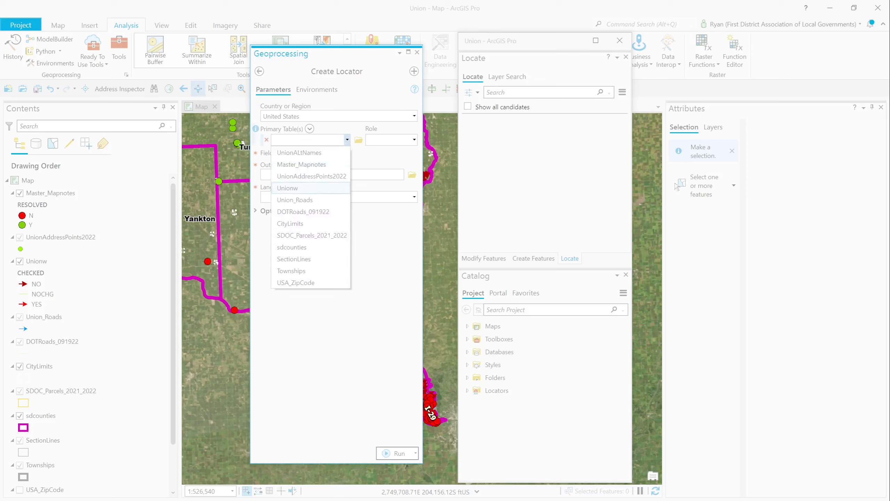
click(288, 188)
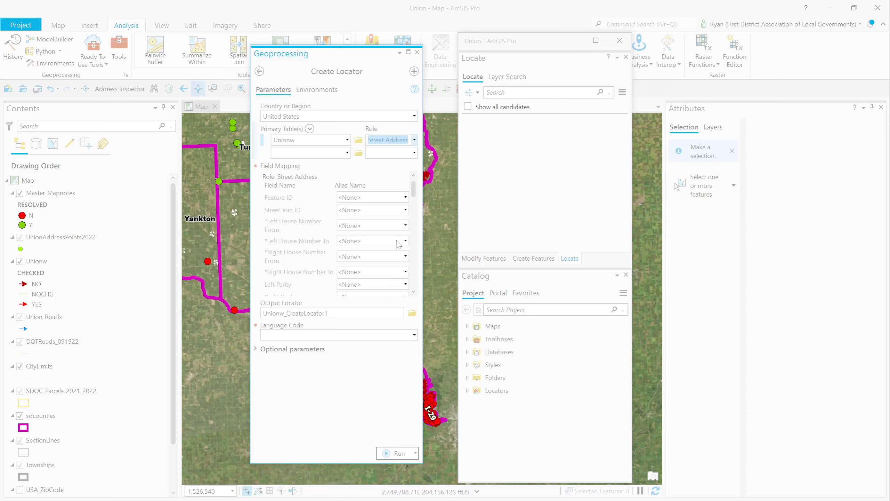
Step: Map the left house number range to FROMLEFT and TOLEFT and the right house number range to FROMRIGHT and TORIGHT
click(405, 226)
click(367, 322)
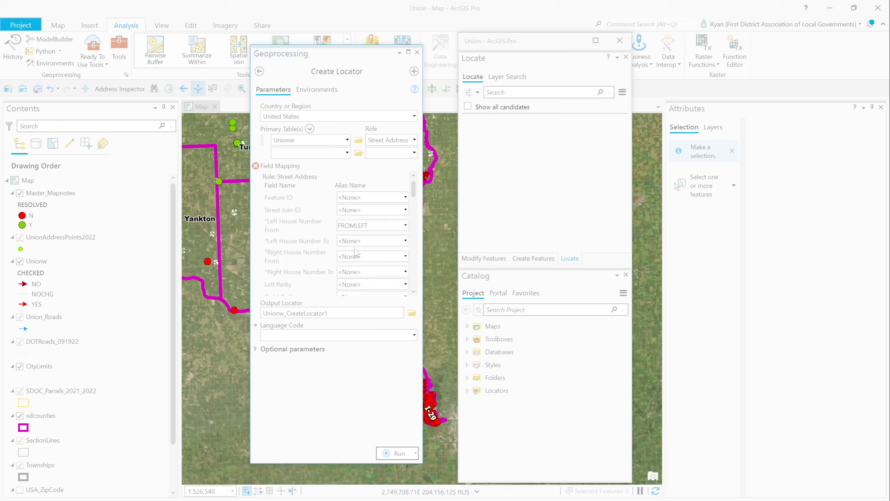
click(406, 241)
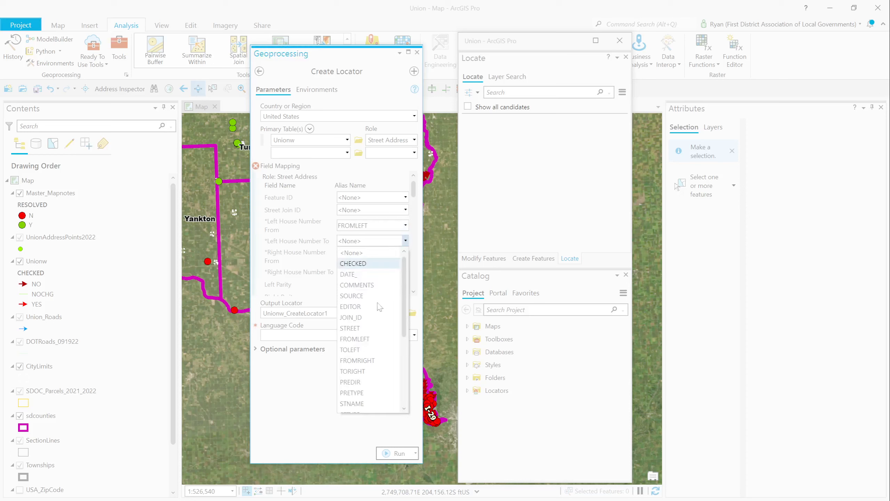
click(354, 349)
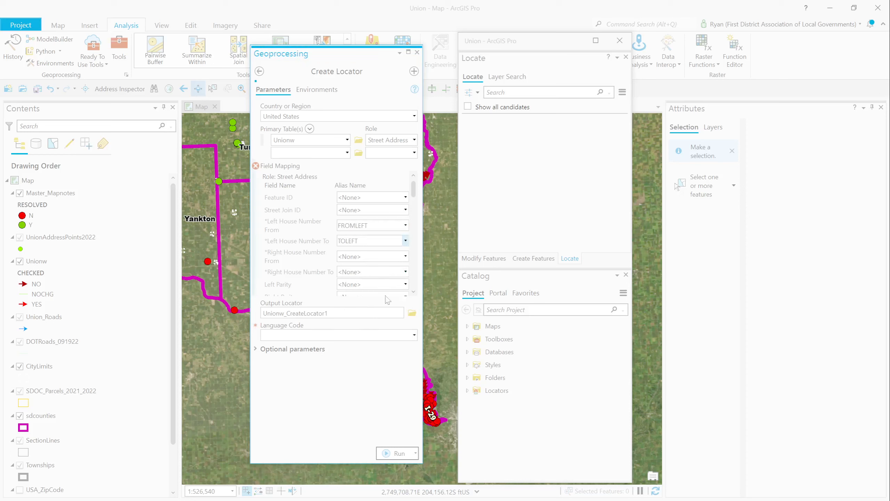
click(406, 256)
click(361, 375)
click(406, 272)
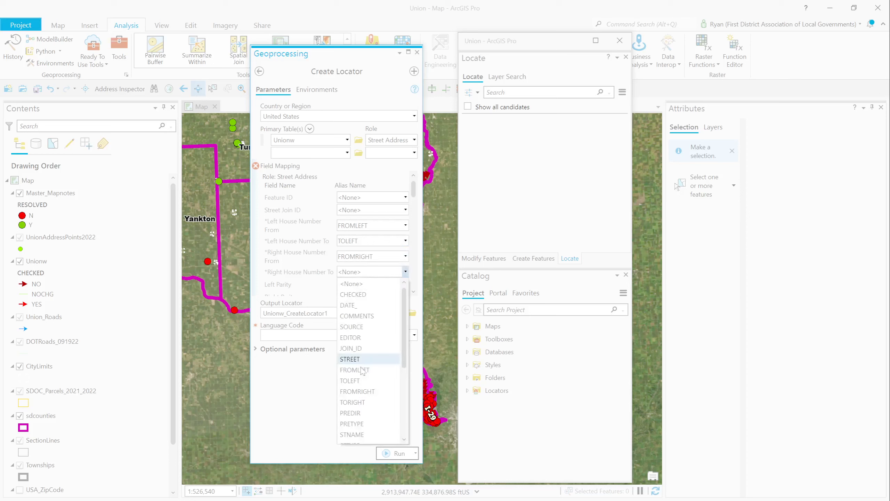
click(362, 404)
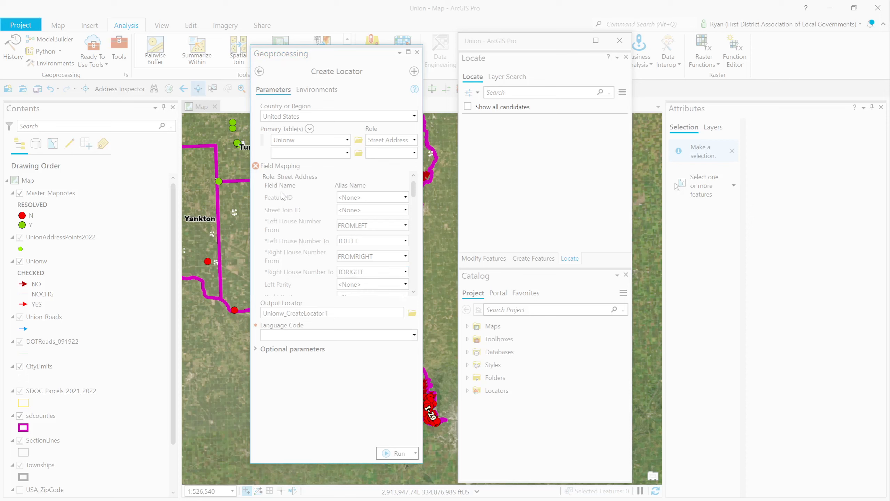
Step: Map Prefix Direction to the PREDIR field and Prefix Type to PRETYPE
scroll(371, 219, down, 3)
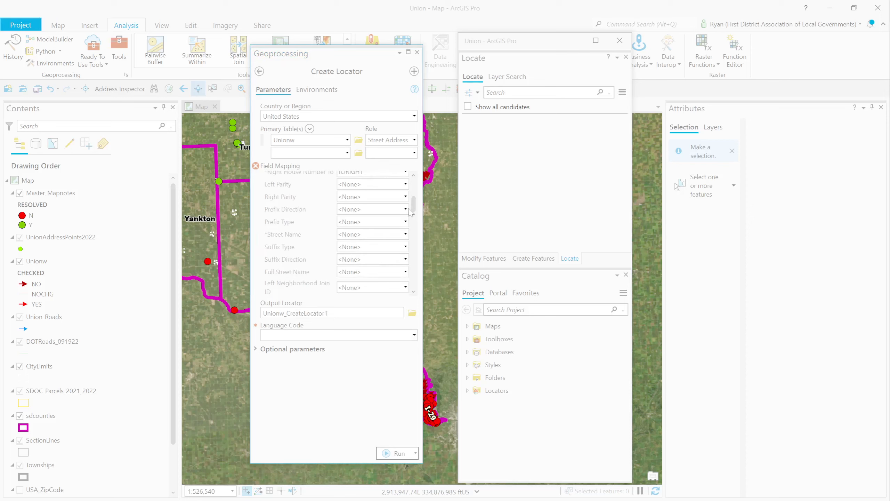
click(406, 210)
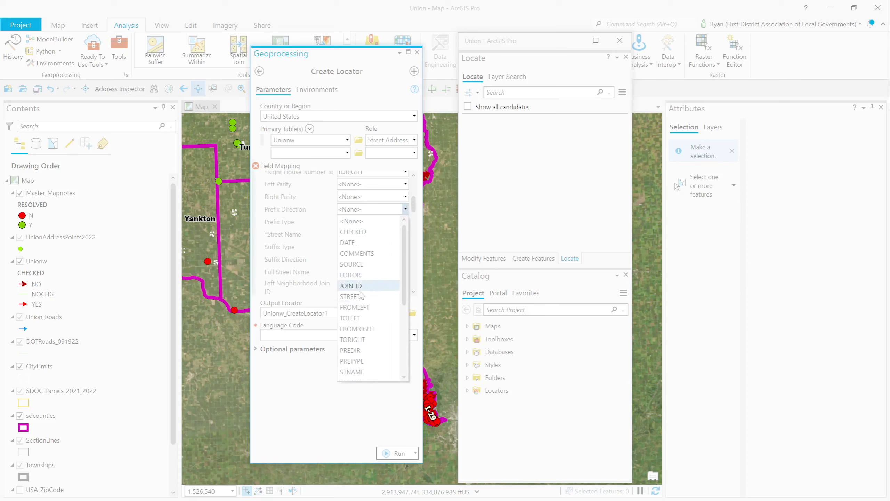
key(p)
key(Return)
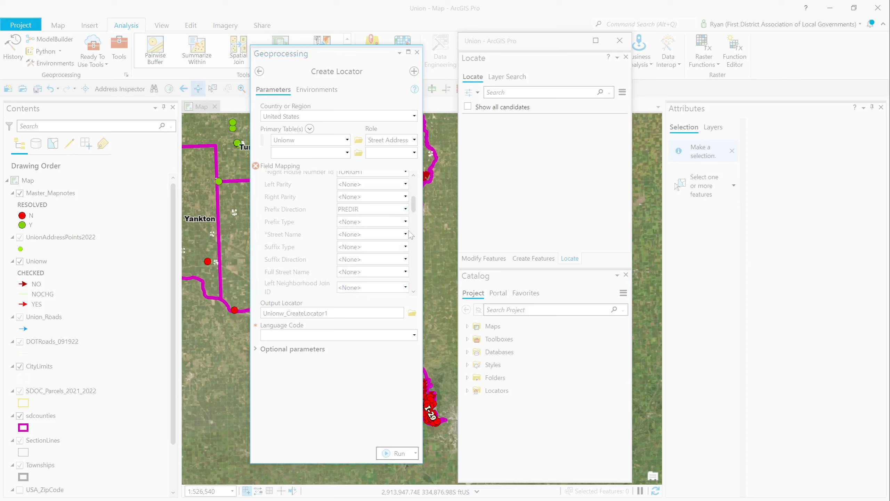
click(406, 222)
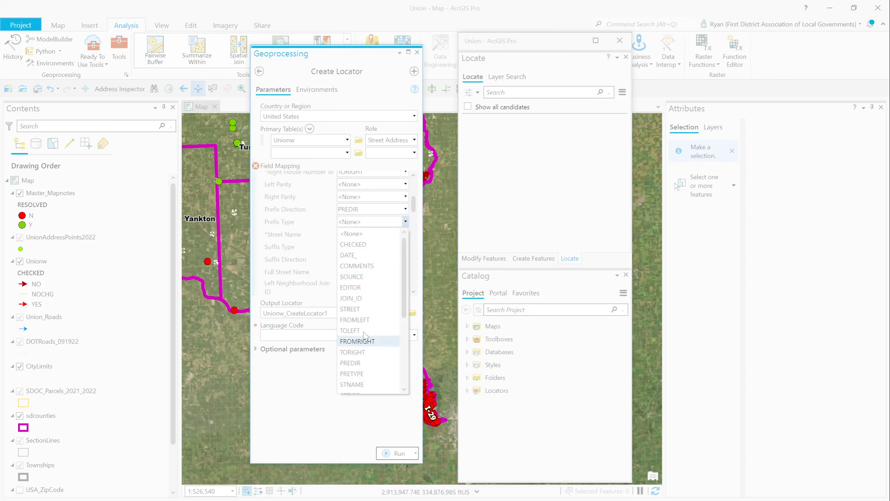
click(358, 373)
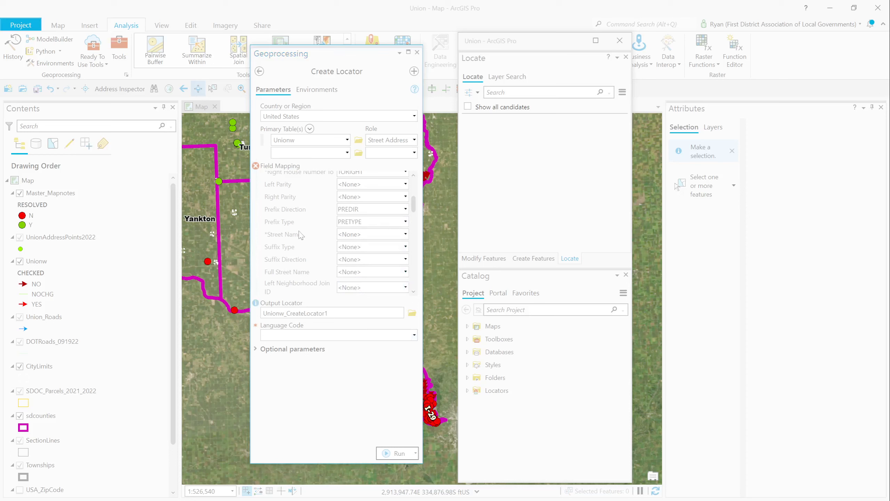
Step: Map Street Name to the STNAME field and Suffix Type to STTYPE
click(403, 235)
click(406, 247)
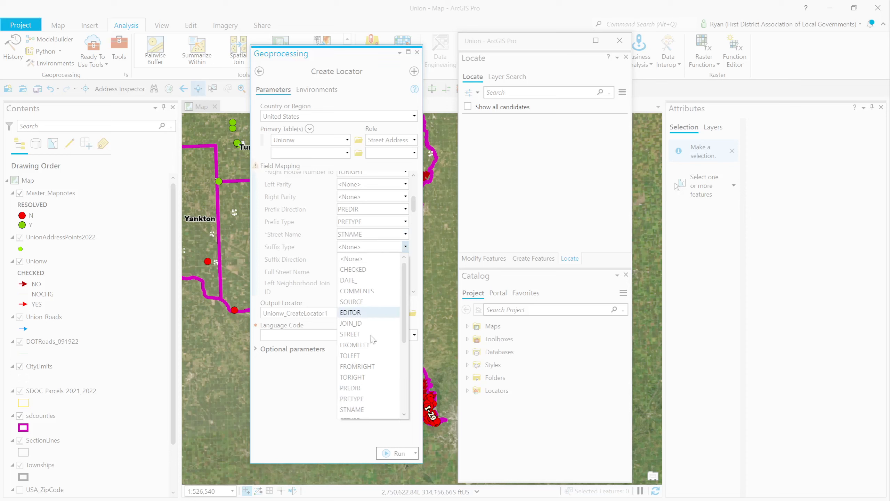
scroll(369, 354, down, 1)
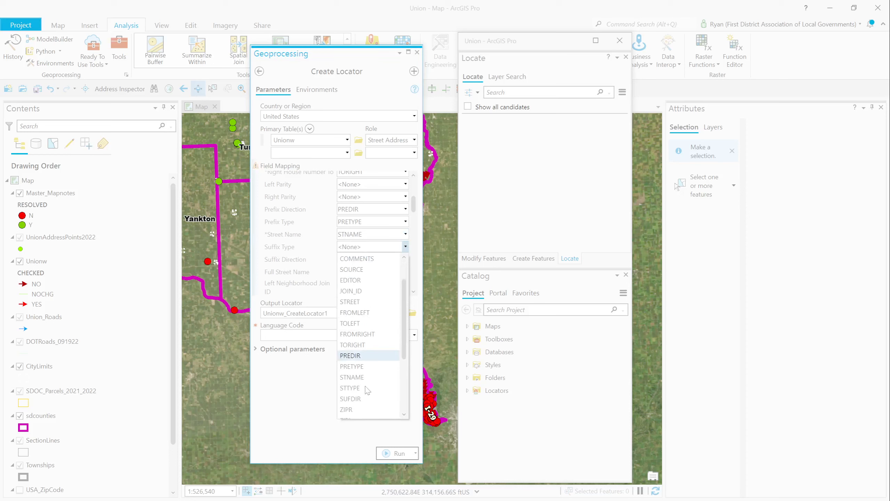
click(366, 387)
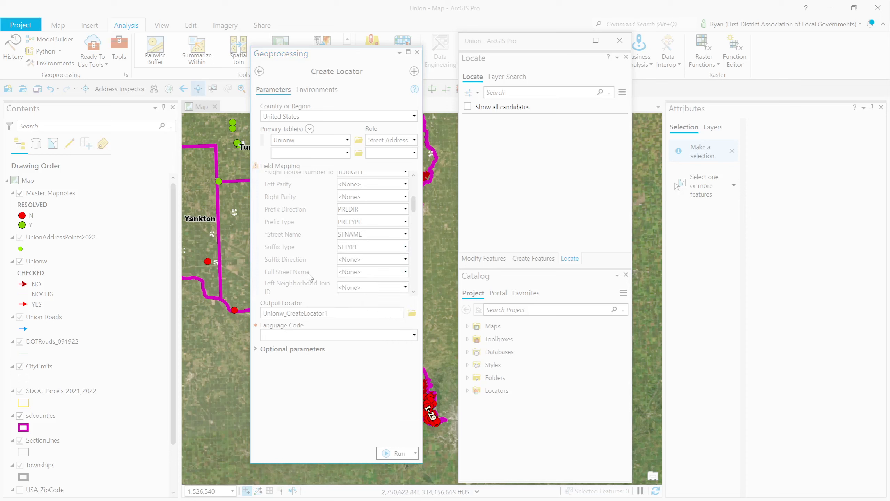
Step: Map Suffix Direction to the SUFDIR field and Full Street Name to STREET
click(405, 260)
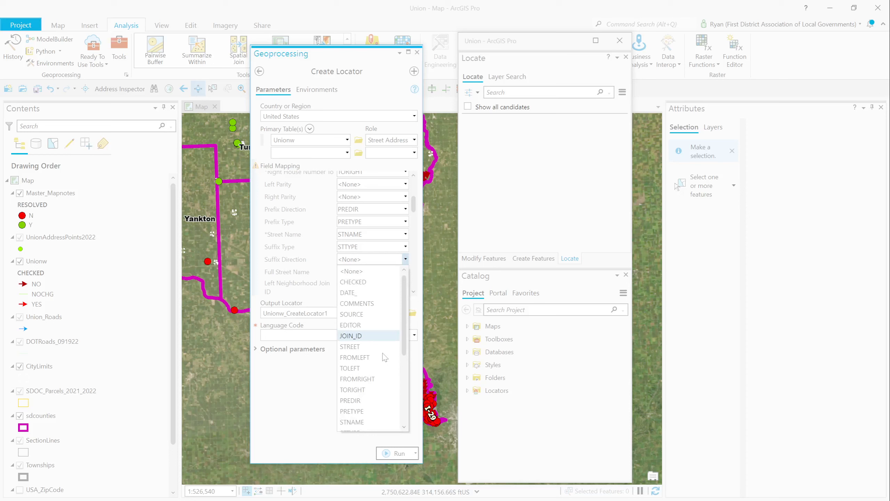
scroll(369, 379, down, 2)
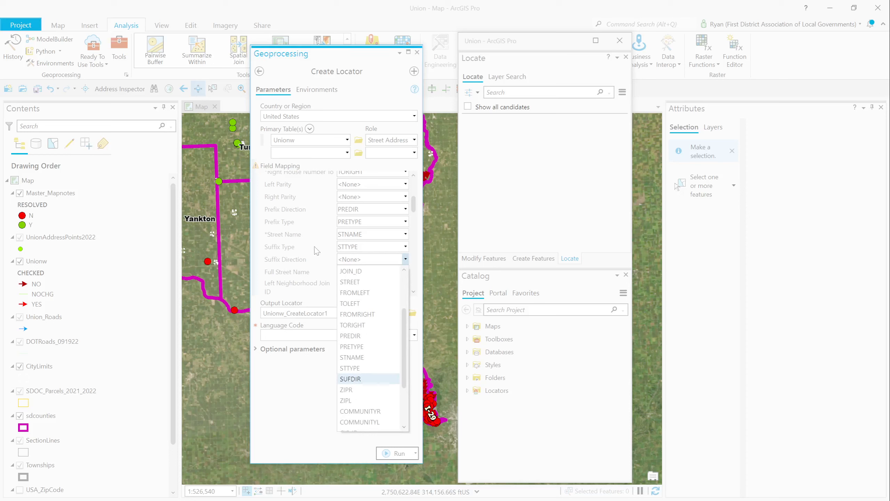
scroll(386, 251, down, 1)
click(405, 247)
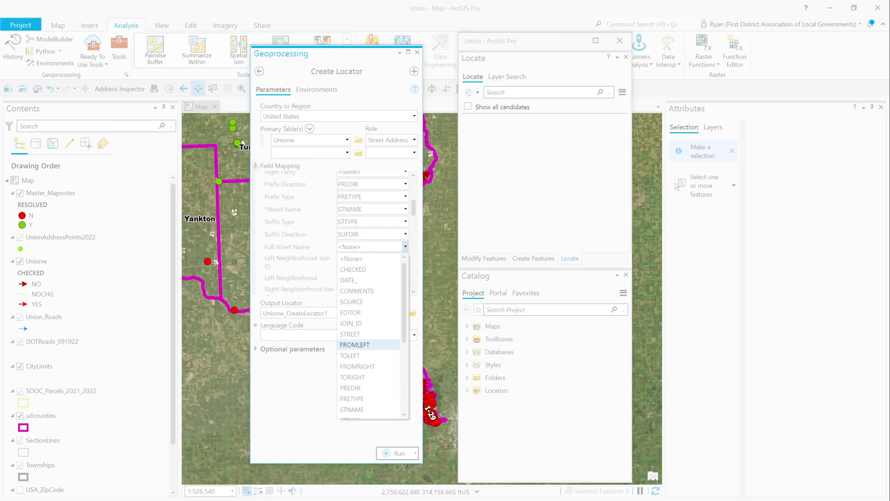
click(351, 334)
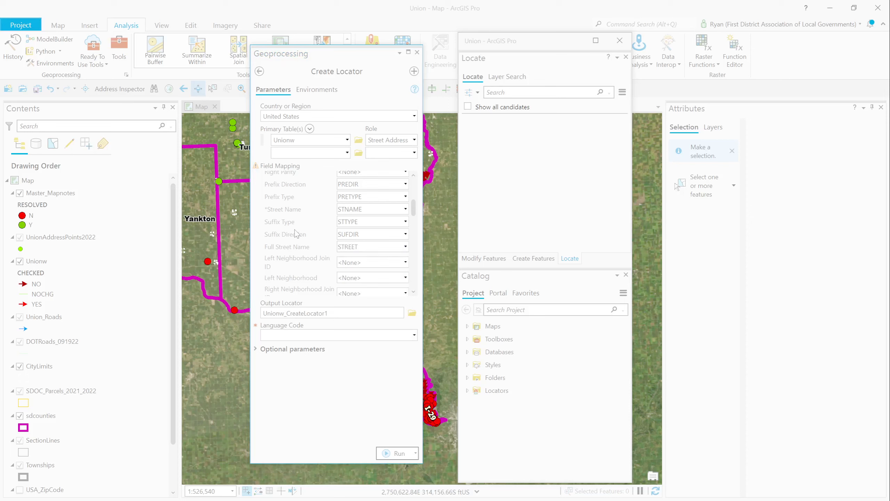
Step: Map Left City to the COMMUNITYL field and Right City to COMMUNITYR
scroll(293, 265, down, 3)
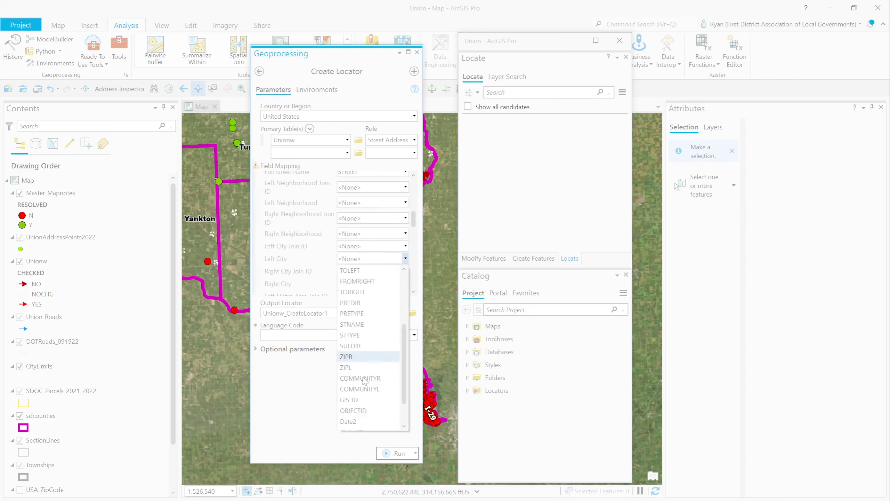
click(360, 390)
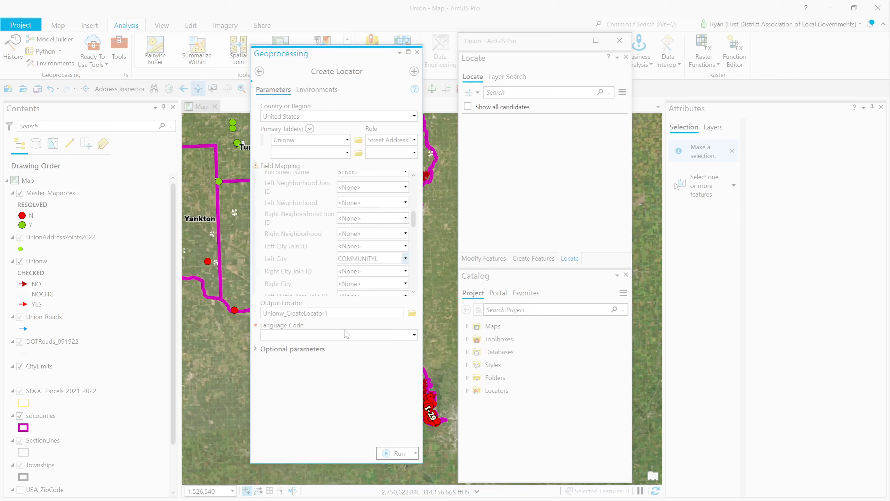
scroll(326, 267, down, 1)
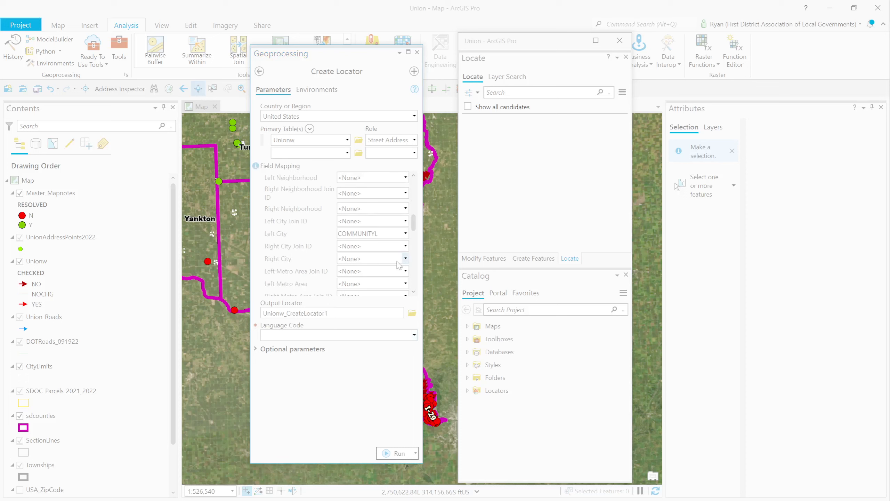
click(405, 258)
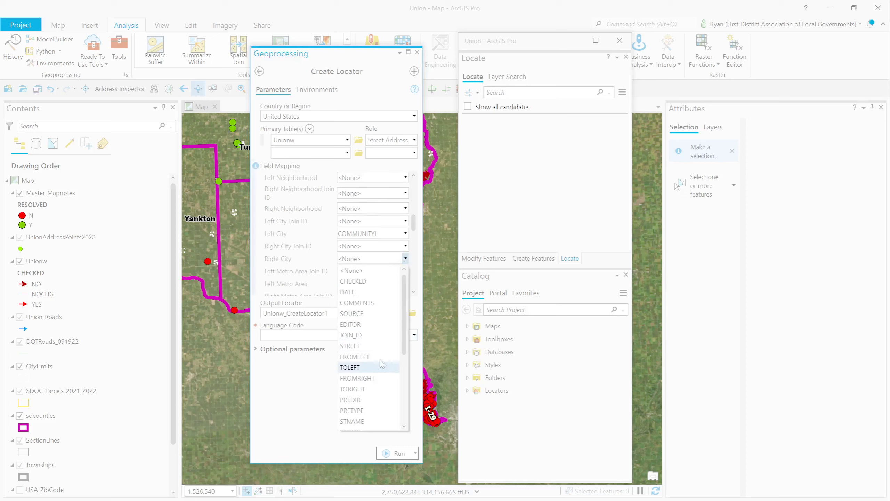
scroll(365, 386, down, 3)
click(361, 378)
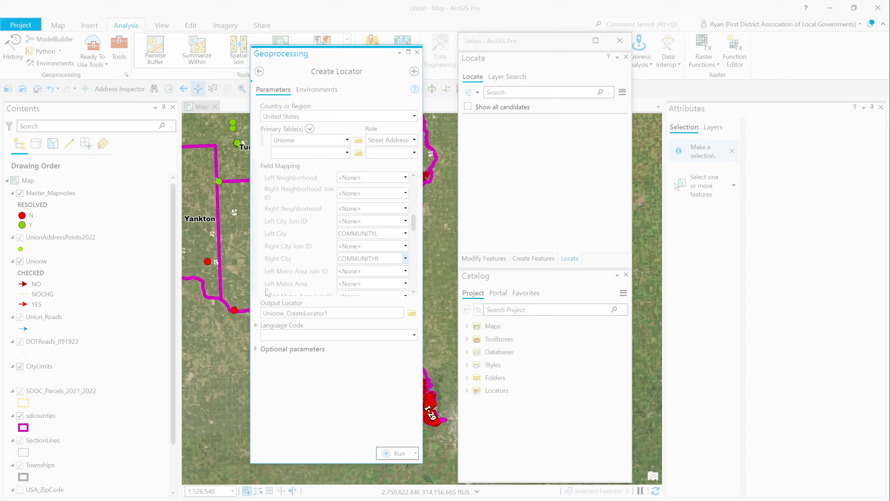
Step: Map Left ZIP to the ZIPL field and Right ZIP to ZIPR in the primary table's field mapping
scroll(336, 270, down, 12)
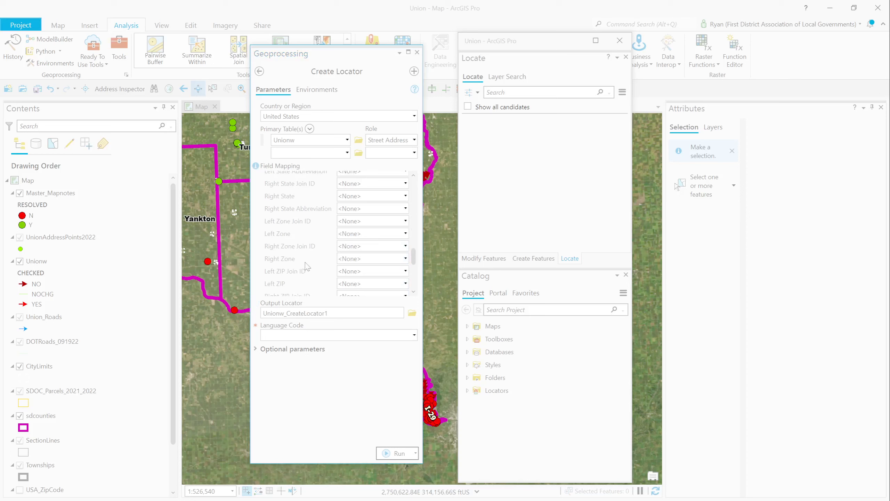
scroll(350, 246, down, 2)
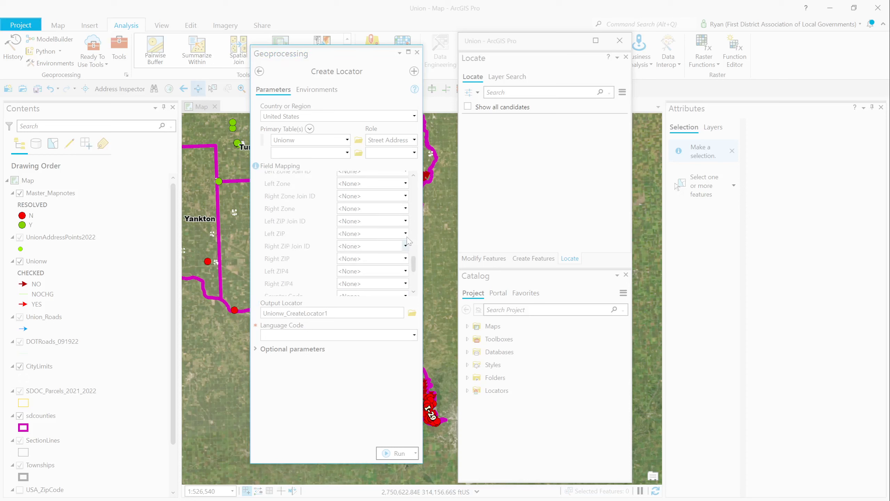
click(406, 234)
scroll(368, 316, down, 5)
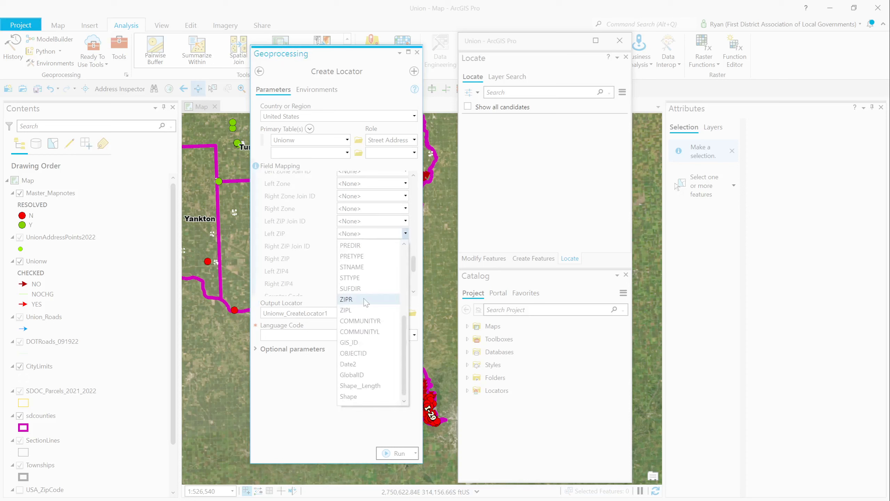
click(361, 310)
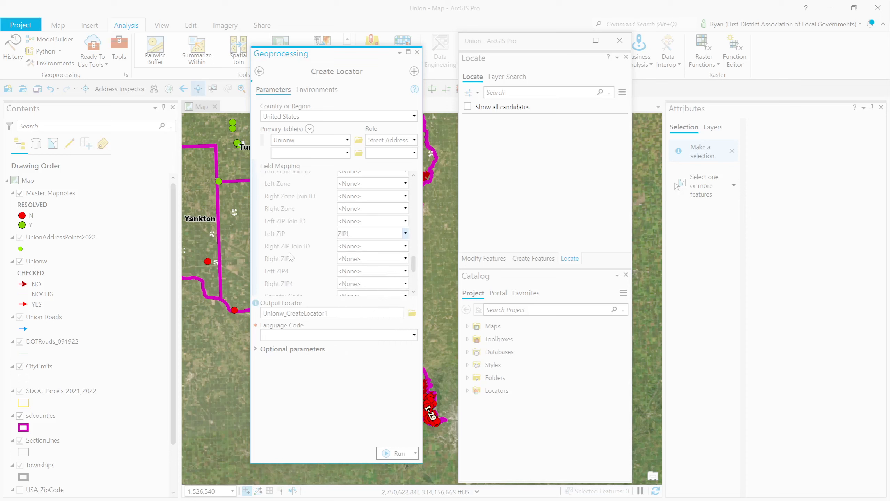
click(405, 259)
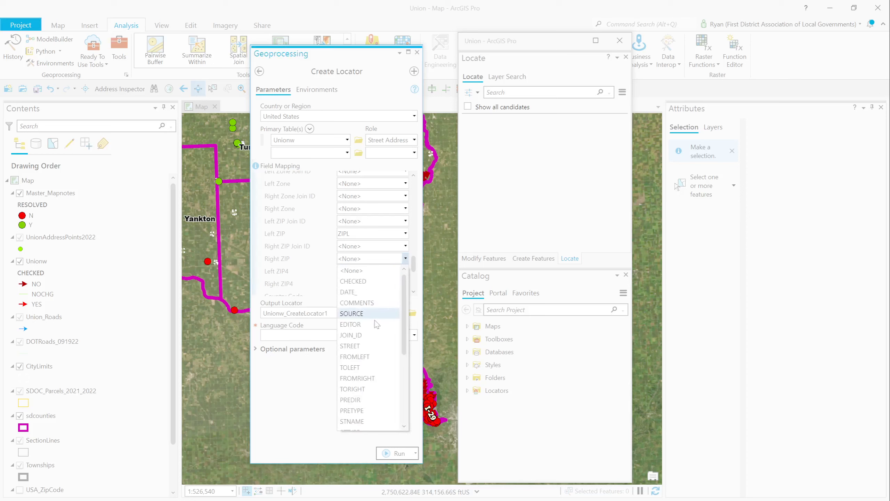
scroll(357, 324, down, 5)
click(356, 324)
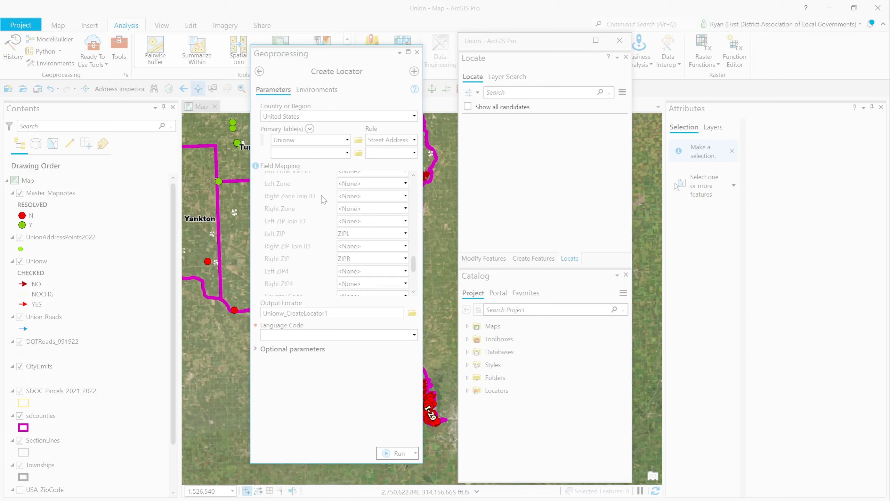
Step: Review the mapped street address fields and map Street Join ID to the JOIN_ID field
scroll(371, 228, up, 10)
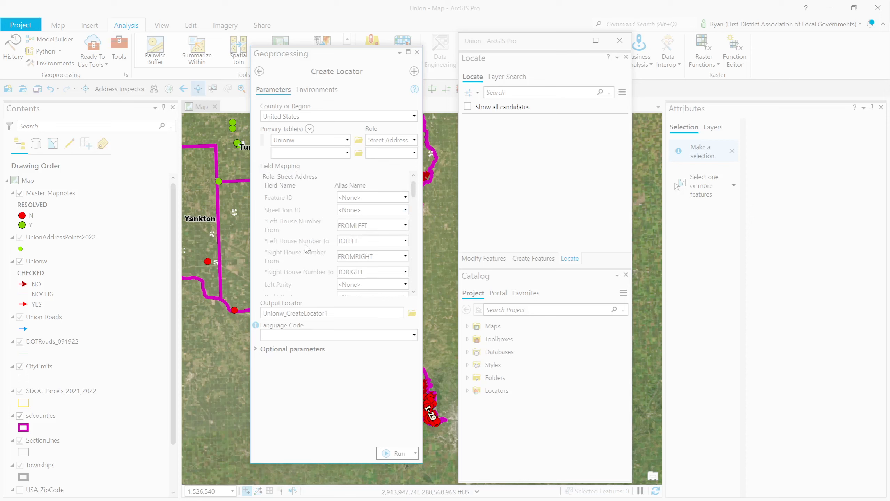
scroll(282, 193, down, 3)
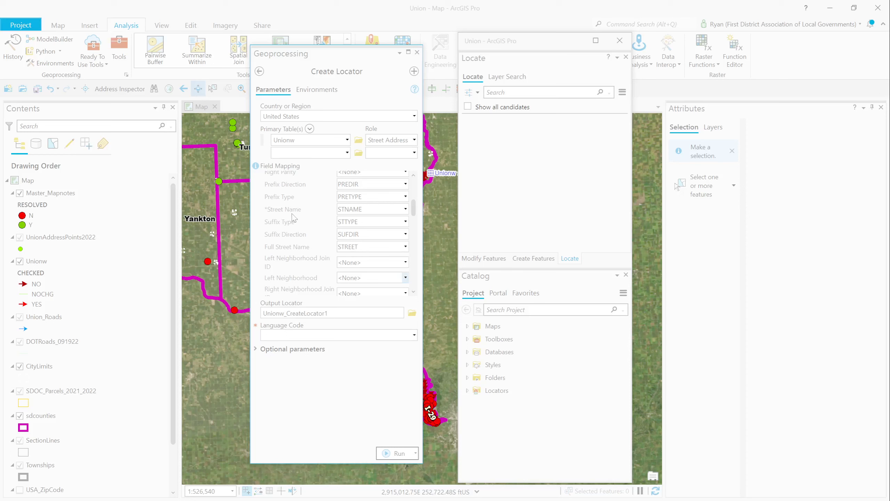
scroll(269, 218, down, 3)
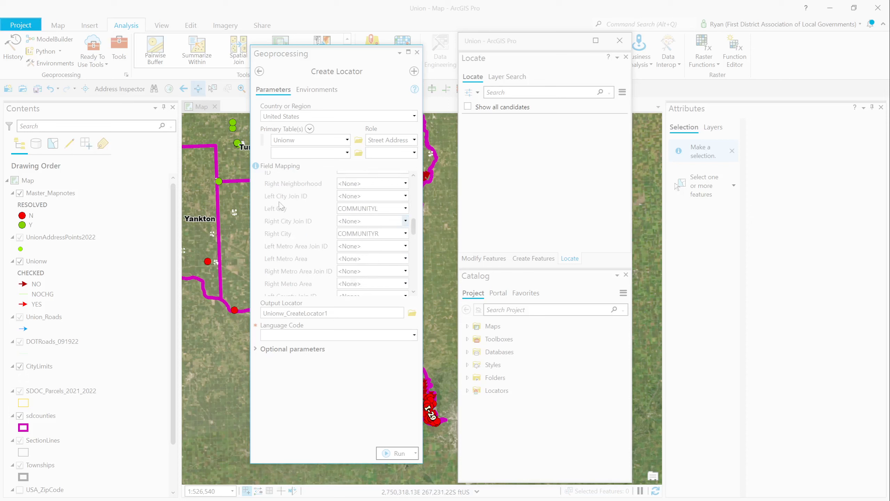
scroll(290, 219, down, 5)
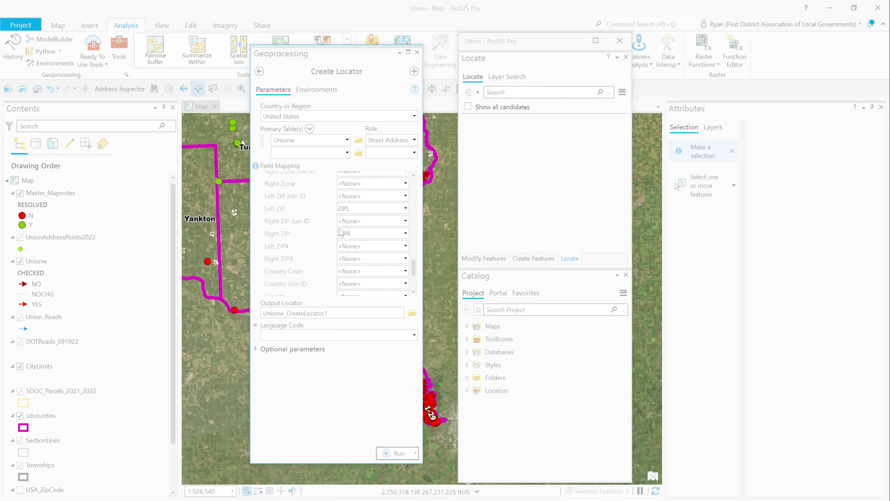
scroll(314, 238, up, 4)
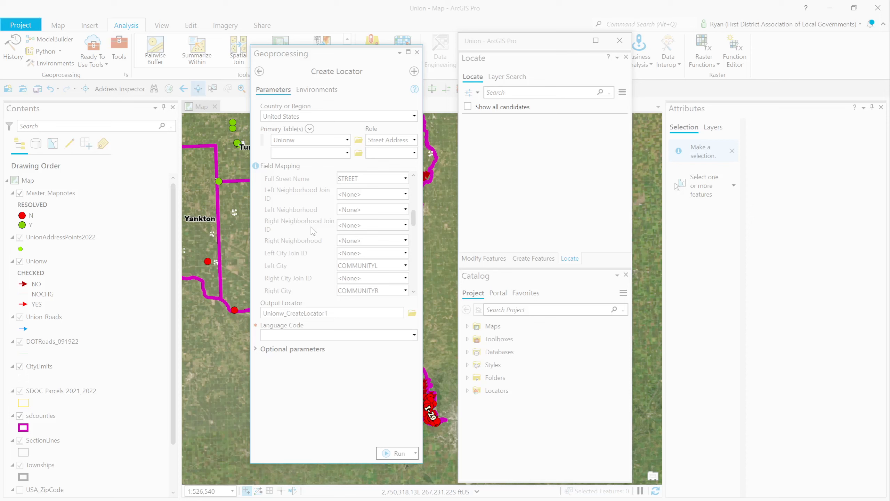
scroll(313, 231, up, 3)
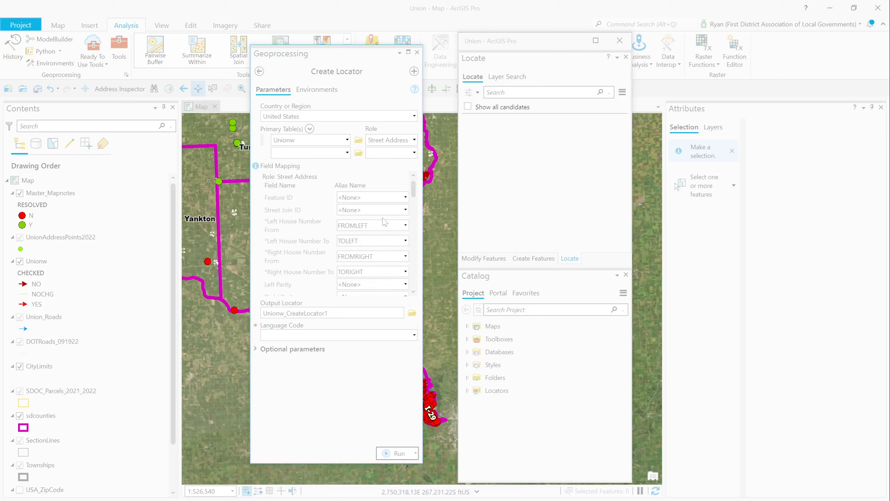
click(405, 210)
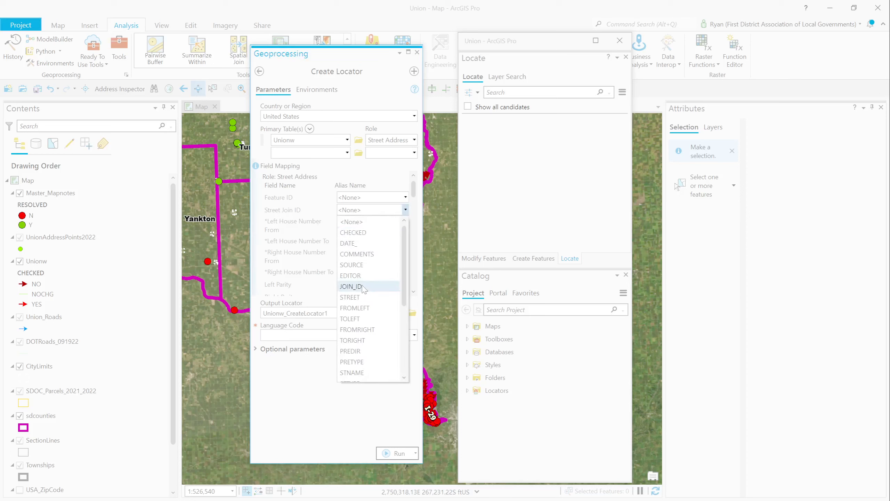
click(368, 286)
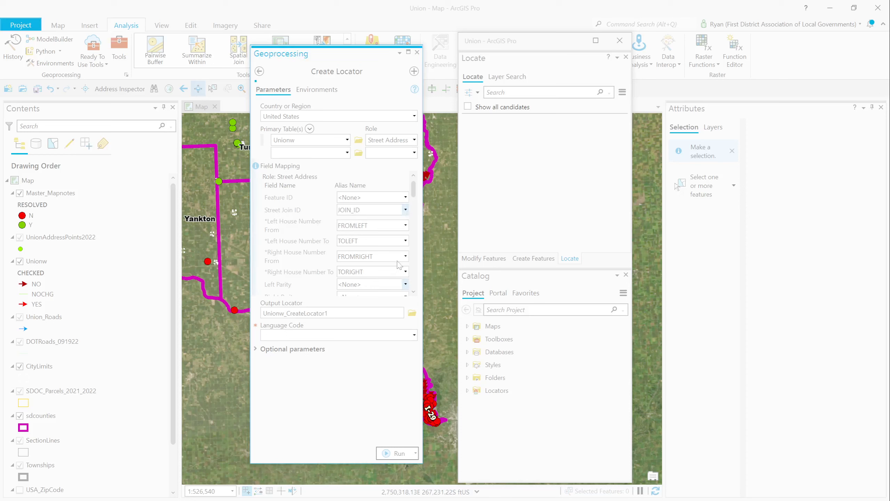
Step: Set the locator's language code to English
scroll(400, 264, down, 5)
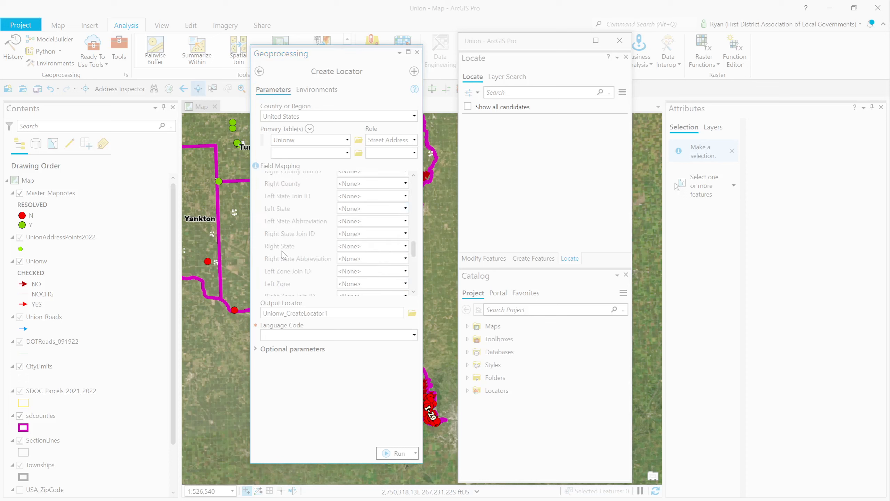
scroll(285, 249, down, 5)
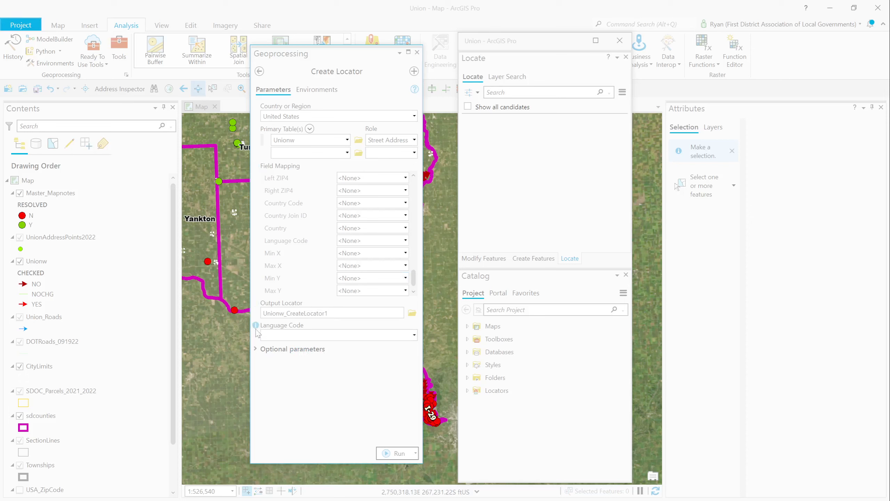
click(414, 334)
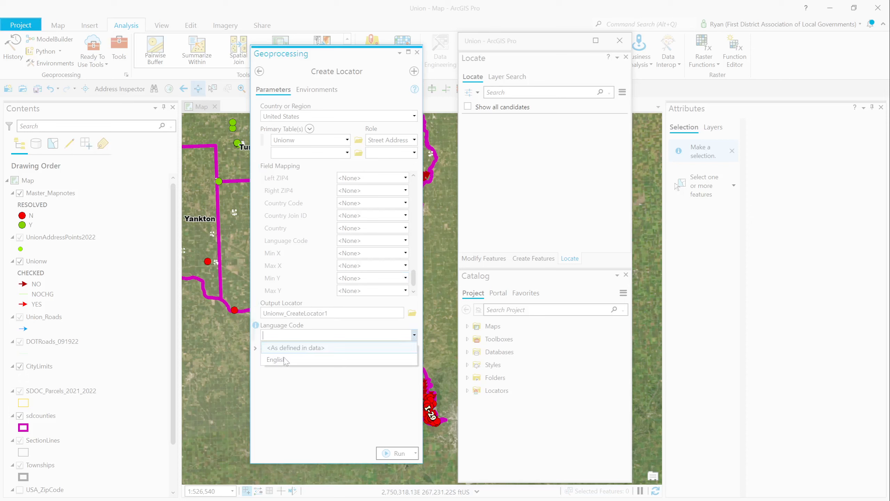
click(286, 360)
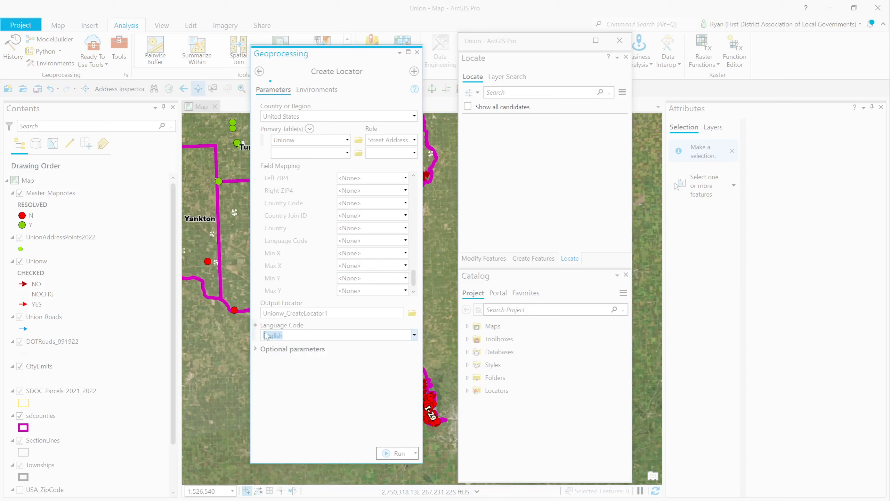
Step: Add UnionALtNames as an alternate name table with the Alternate Street Name role
click(260, 349)
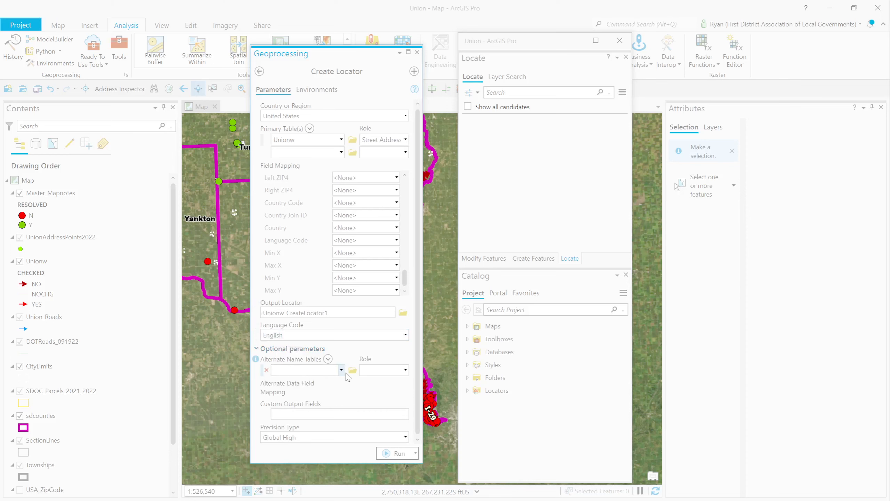
click(342, 371)
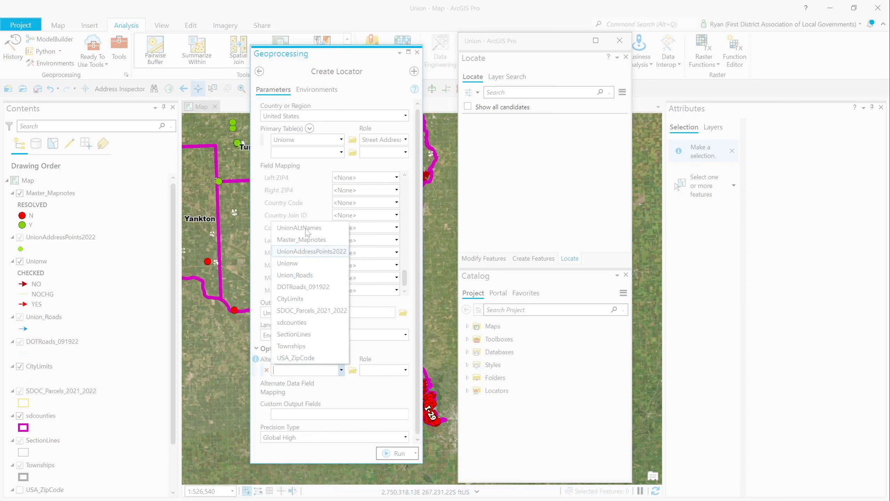
click(299, 228)
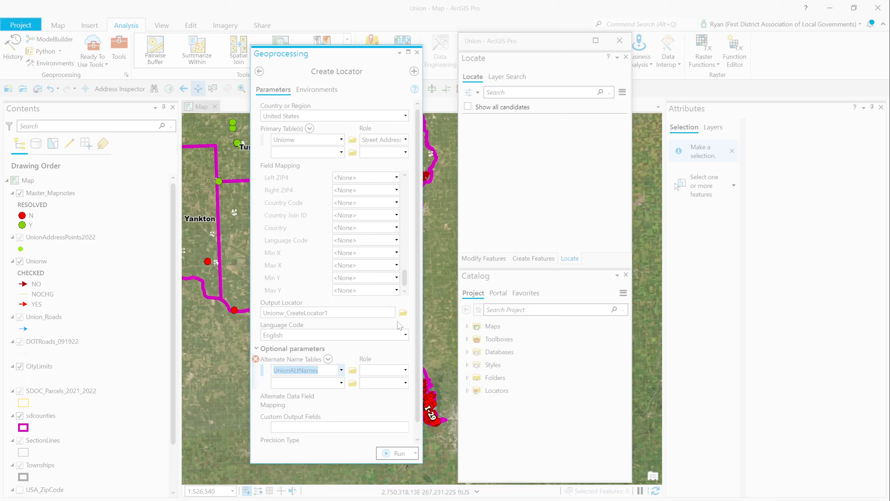
click(406, 370)
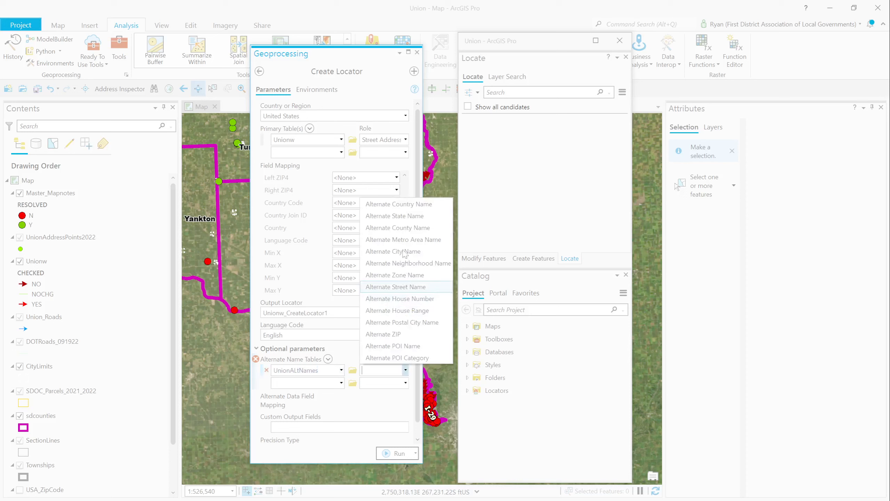
click(388, 288)
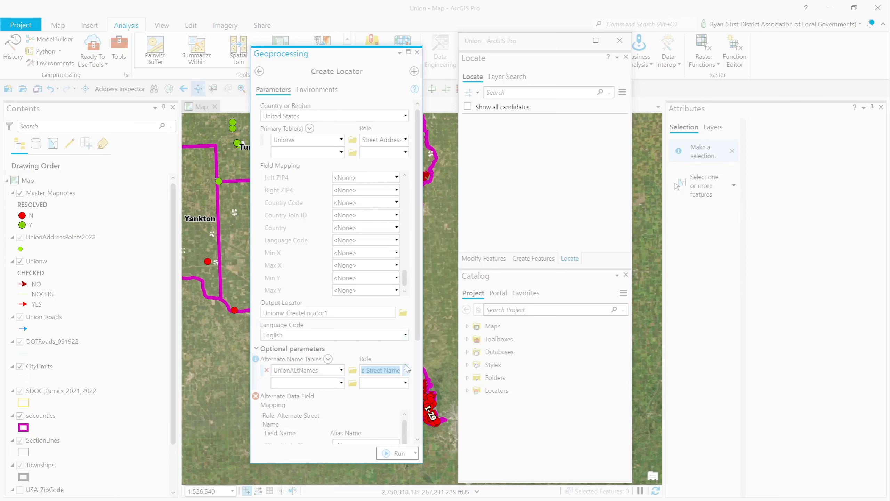
Step: In the alternate data field mapping, map Street Join ID to JOIN_ID and Prefix Direction to PRE_DIR
scroll(417, 403, down, 4)
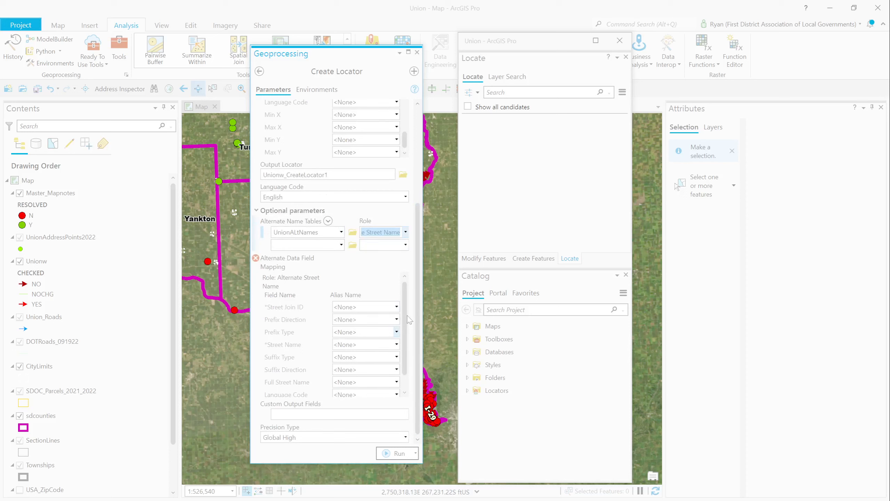
scroll(406, 320, down, 1)
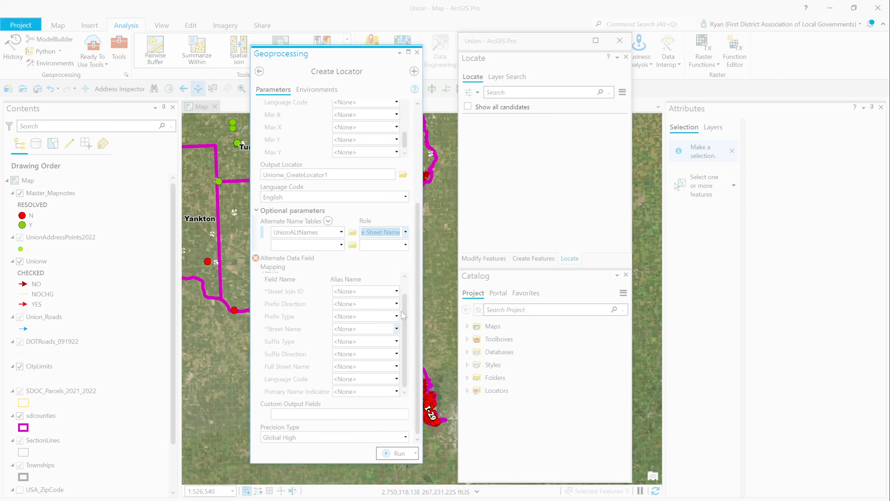
scroll(399, 310, up, 1)
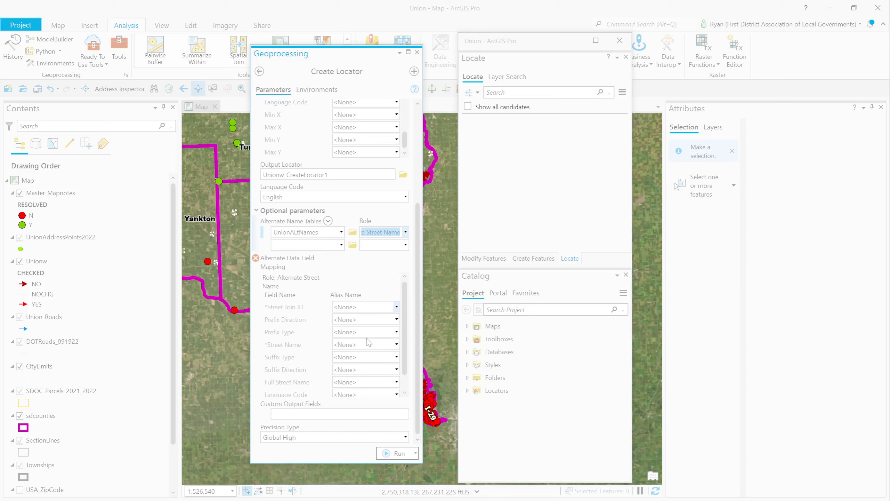
click(396, 320)
click(366, 363)
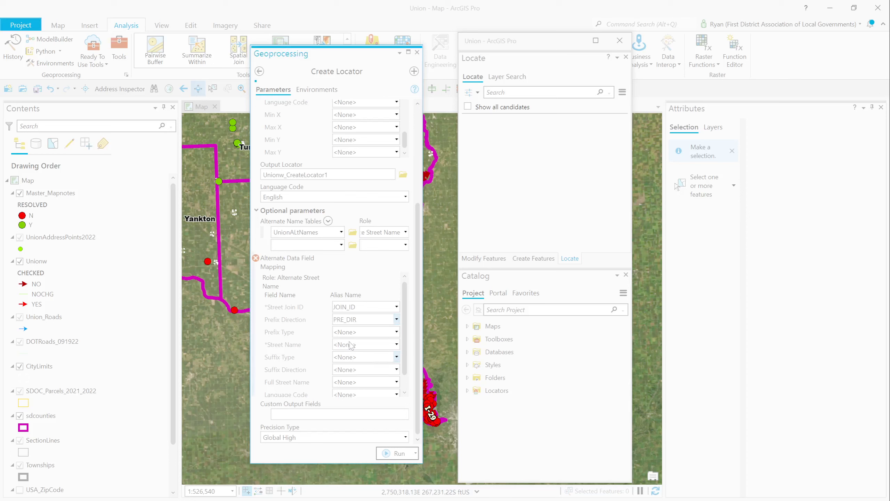
Step: Map the alternate table's Prefix Type to PRE_TYPE and Street Name to STR_NAME
click(396, 332)
click(365, 386)
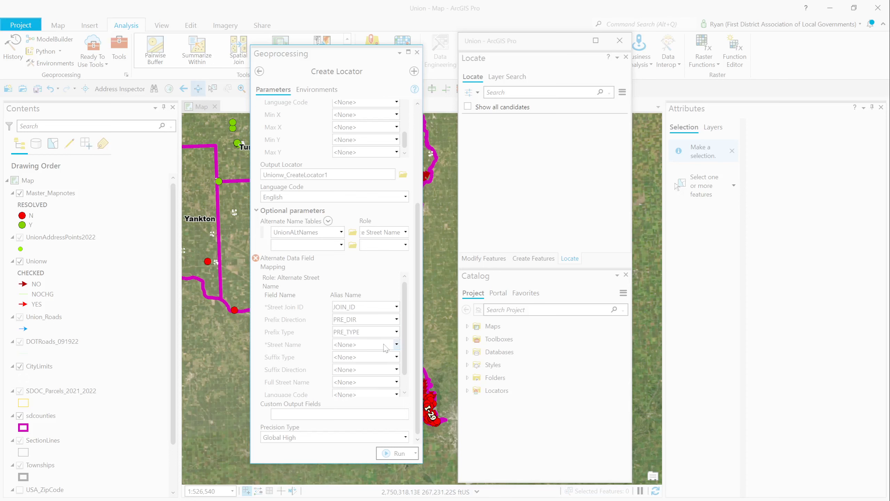
click(397, 346)
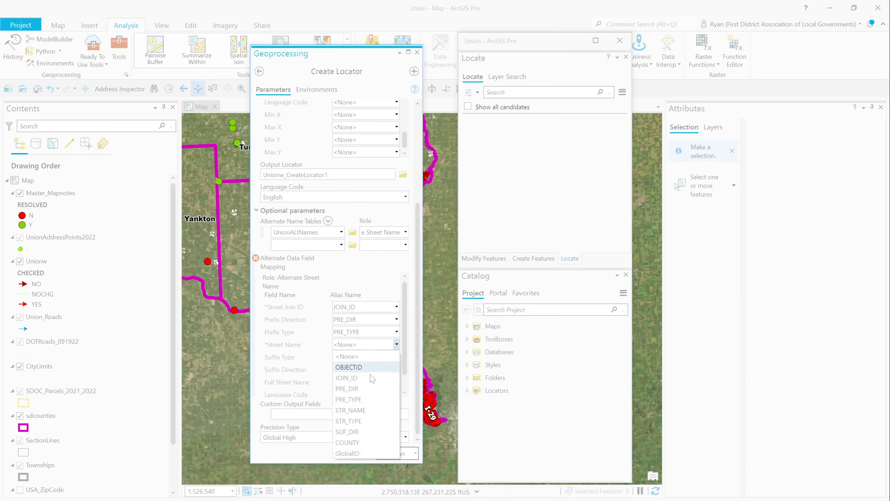
click(364, 411)
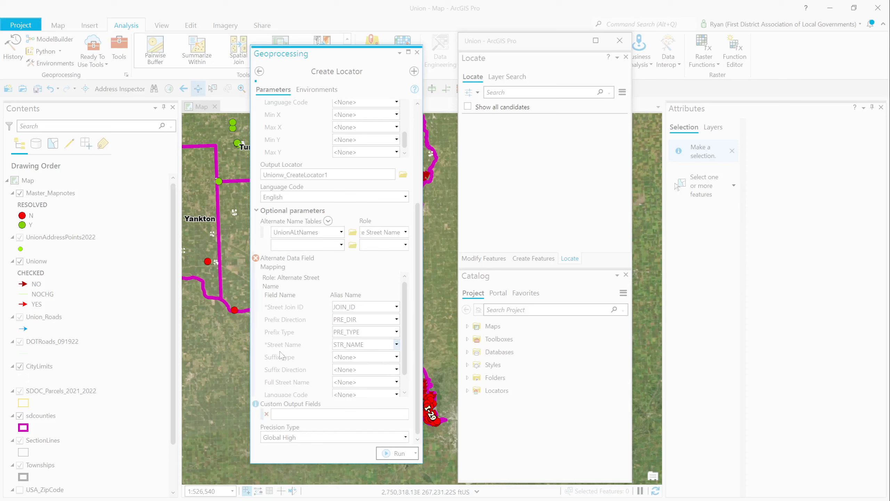
Step: Map the alternate table's Suffix Type to STR_TYPE and Suffix Direction to SUF_DIR
click(397, 358)
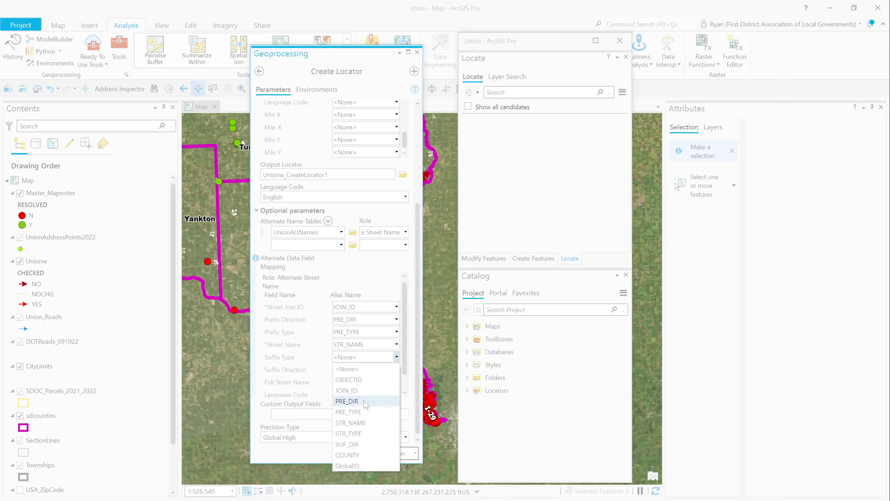
click(357, 435)
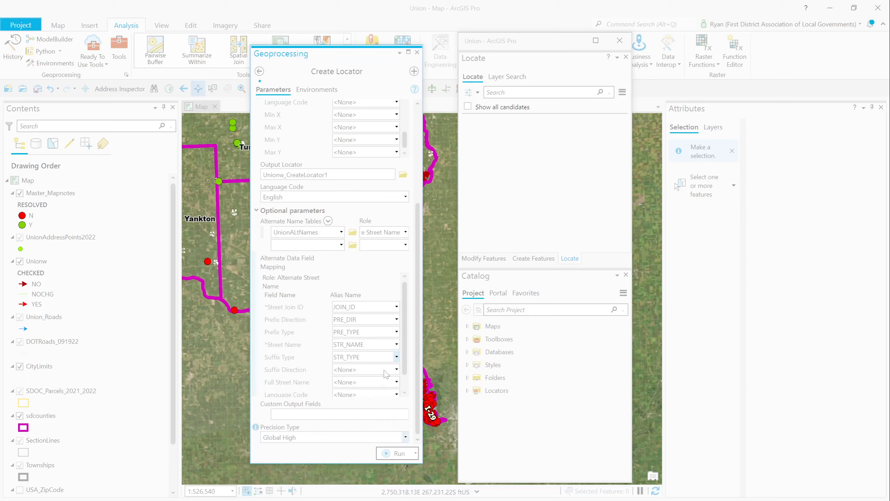
click(397, 370)
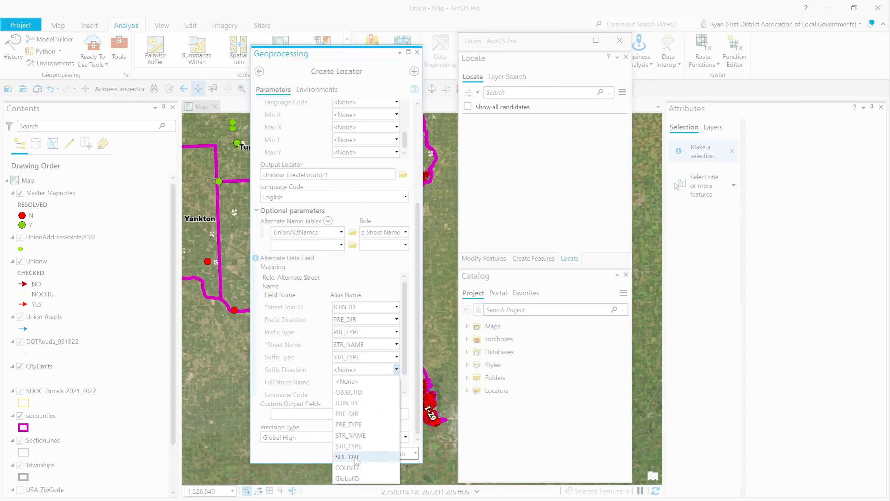
click(356, 457)
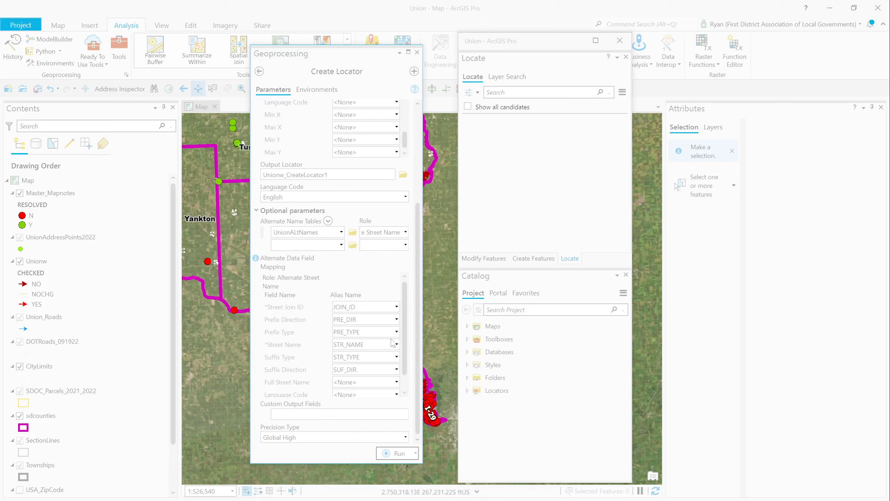
scroll(403, 368, down, 1)
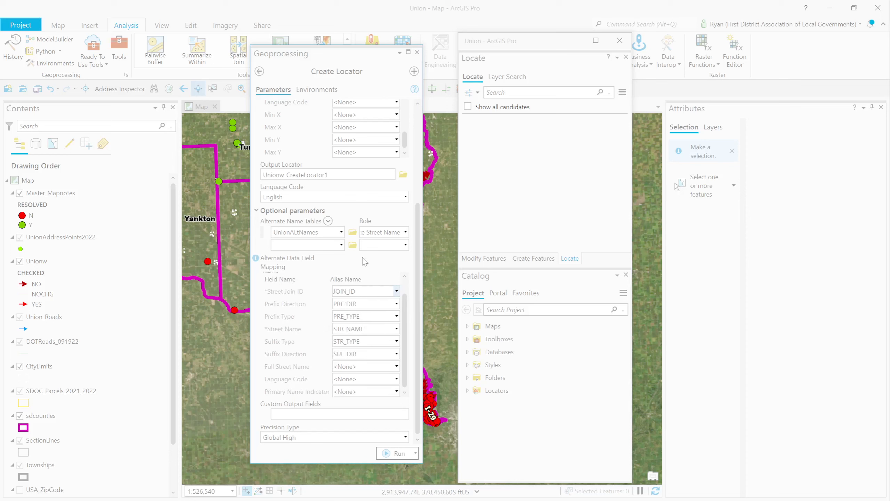
Step: Browse for the output locator's save location to the Work\GIS folder on DataDrive (D:)
click(403, 174)
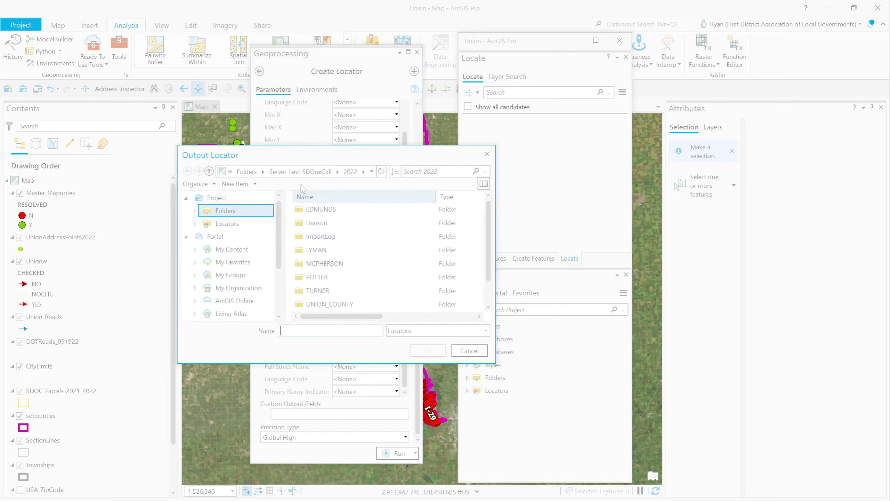
scroll(234, 245, down, 2)
click(234, 249)
click(233, 275)
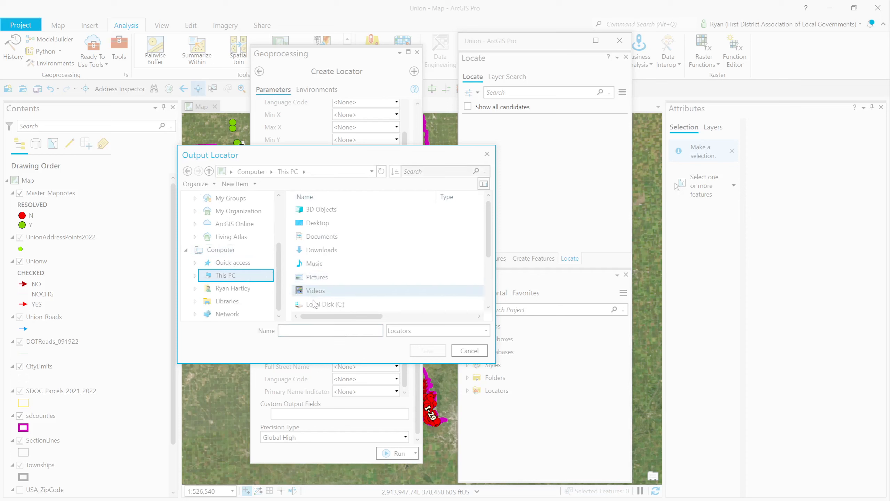
scroll(309, 293, down, 2)
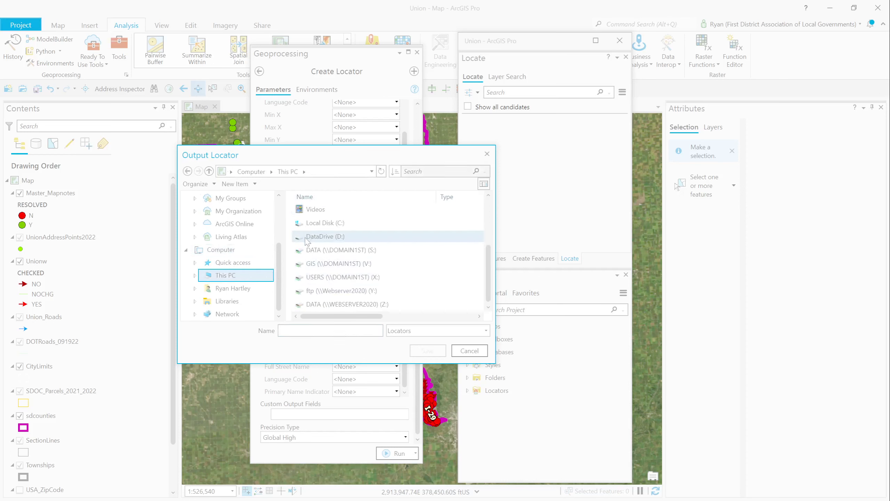
double_click(307, 241)
double_click(309, 261)
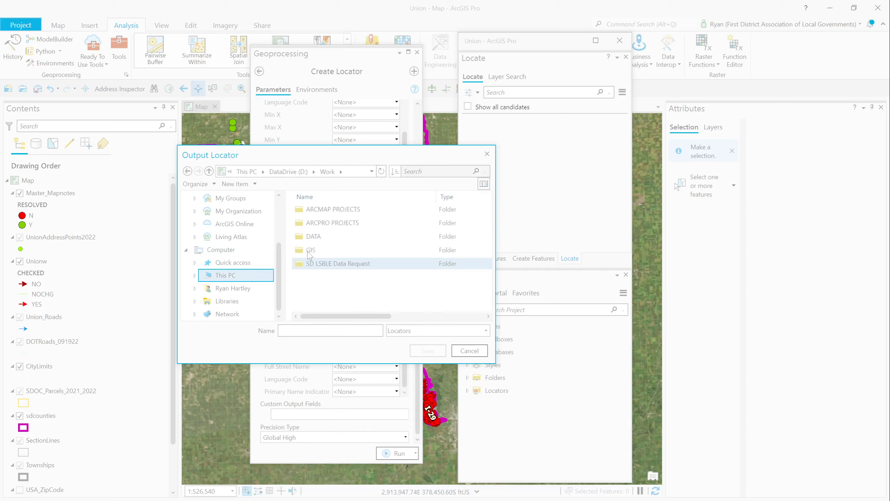
double_click(309, 250)
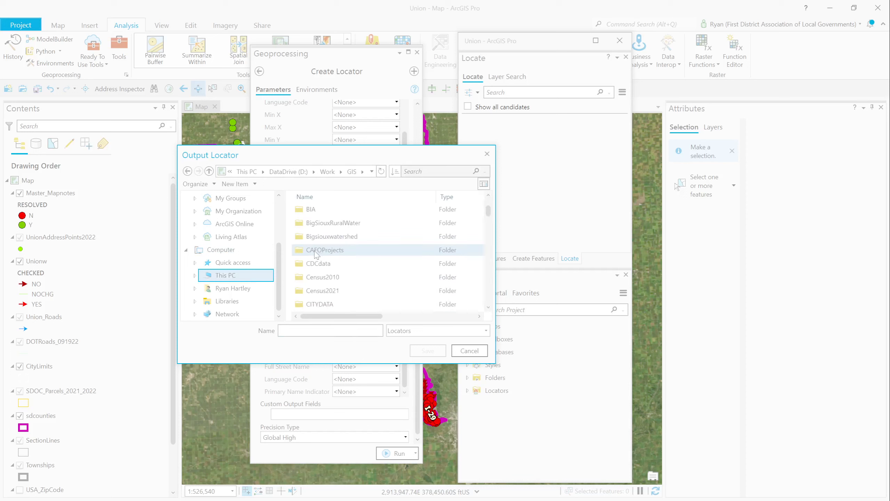
Step: Save the output locator as Union_Locator in SDOneCall\LocaterFiles and run the Create Locator tool
scroll(314, 250, down, 15)
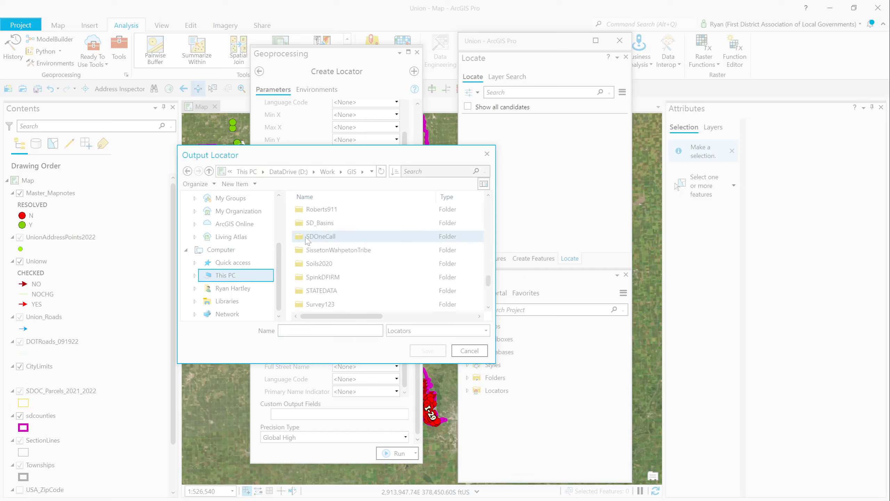
double_click(308, 239)
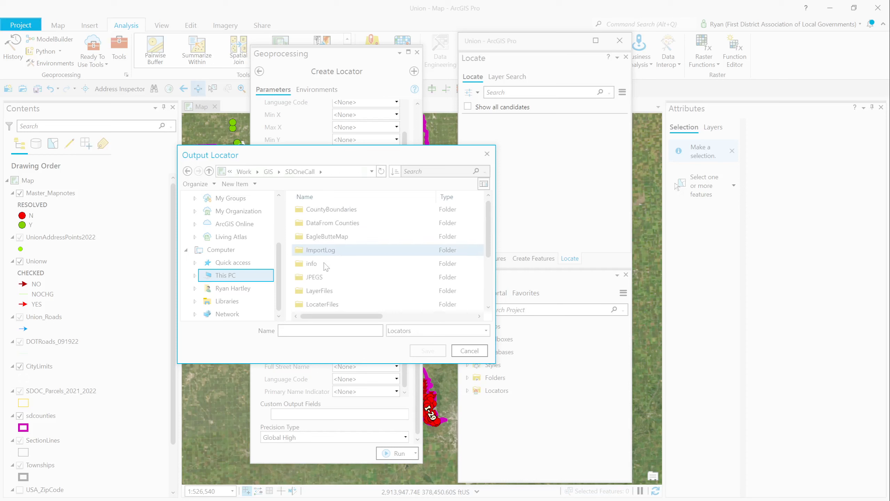
double_click(321, 303)
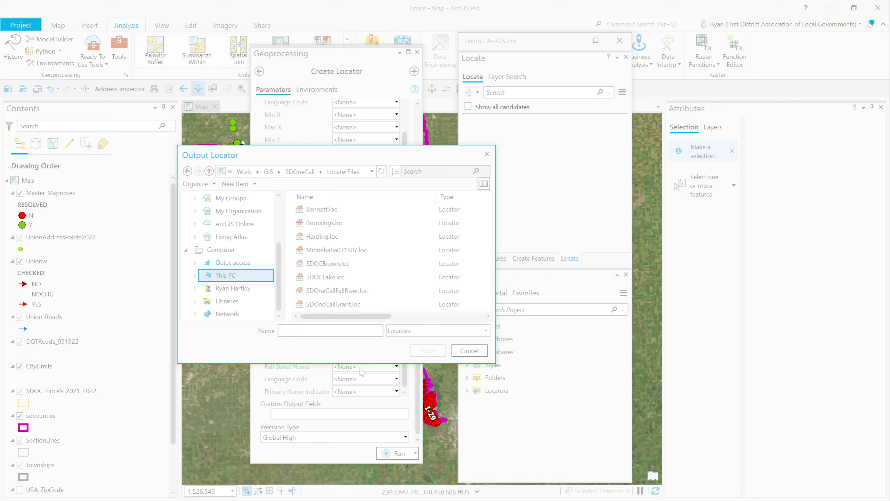
click(469, 350)
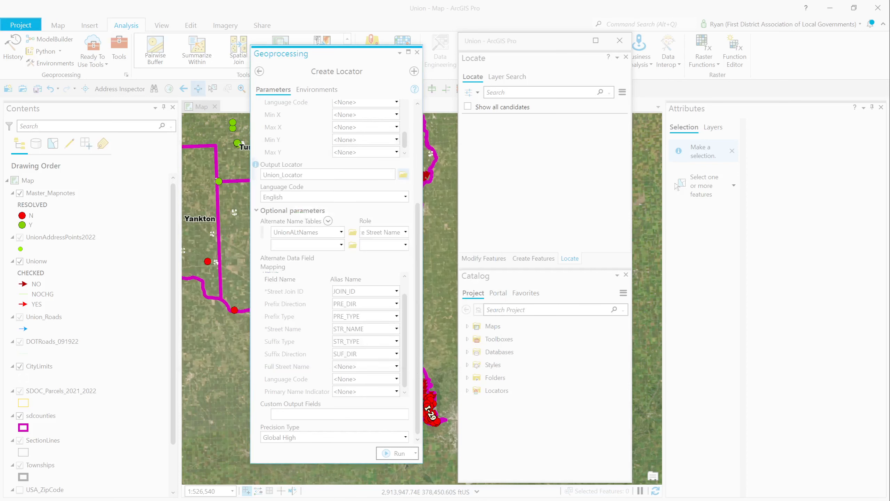
click(398, 453)
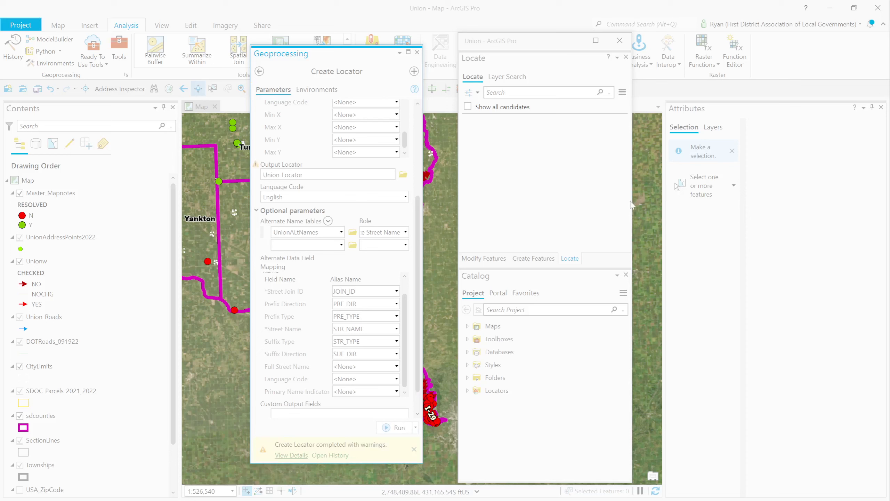
Step: Open the locator properties of Union_Locator from the project's locators
click(472, 393)
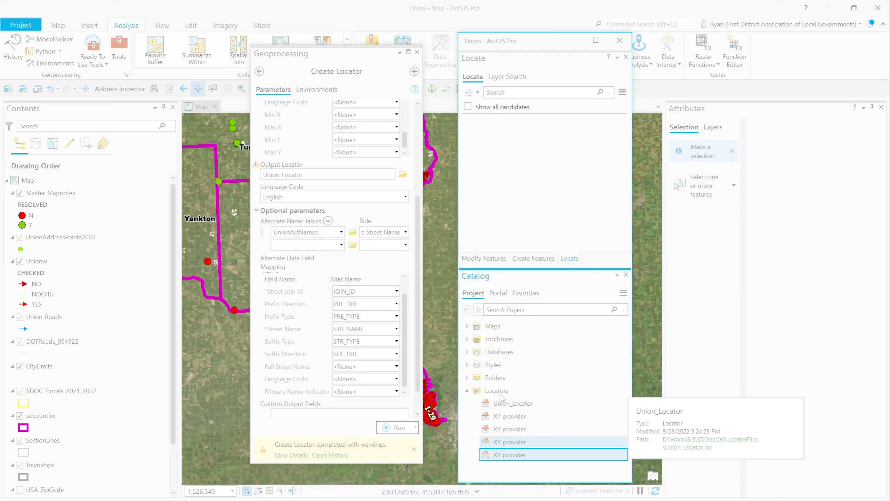
click(505, 406)
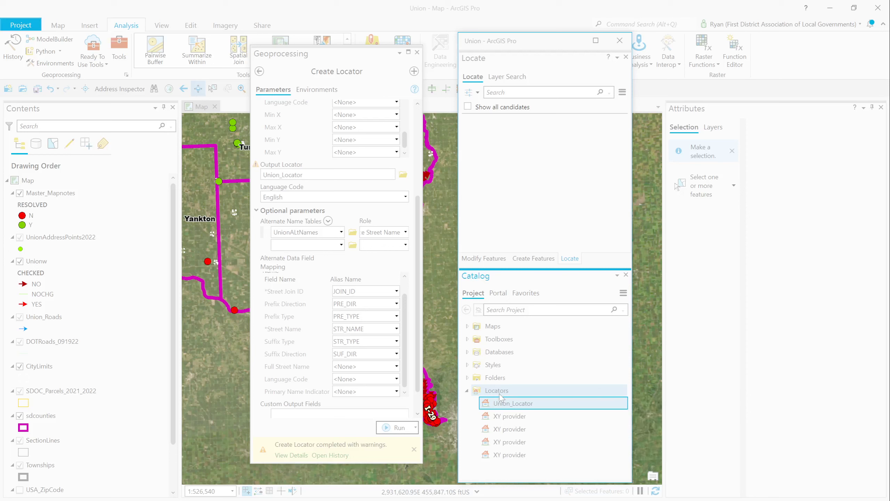
click(580, 367)
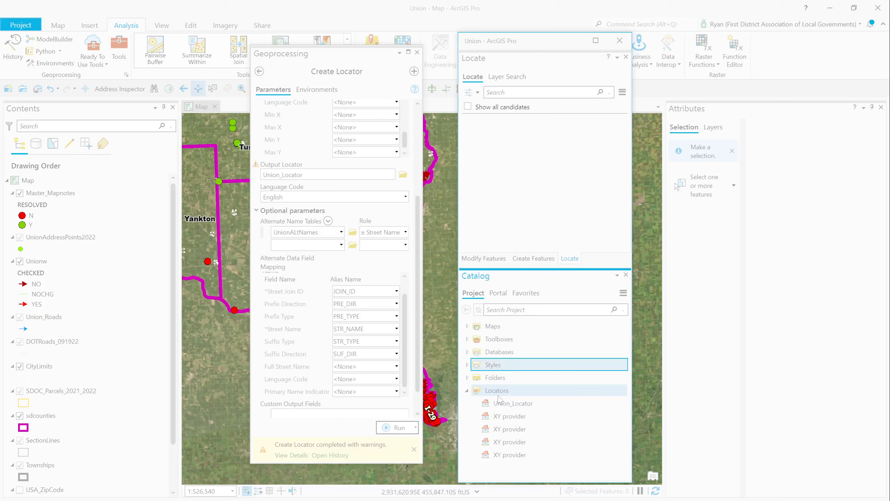
right_click(514, 403)
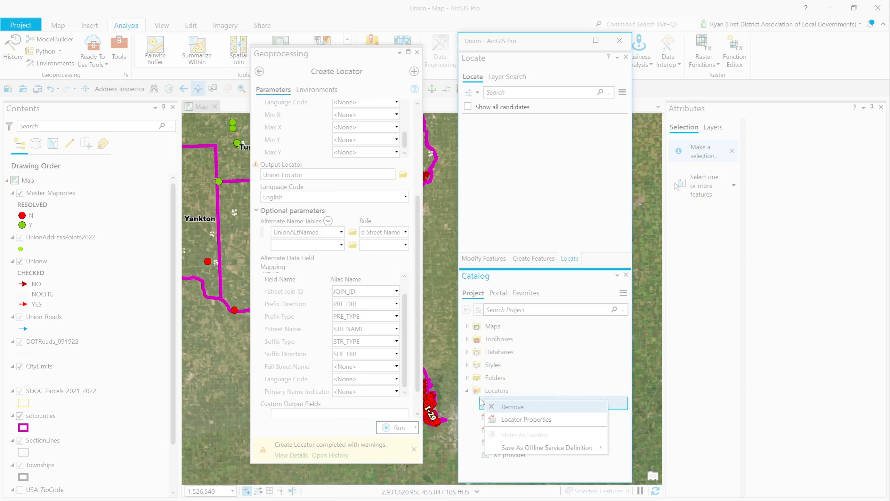
click(516, 419)
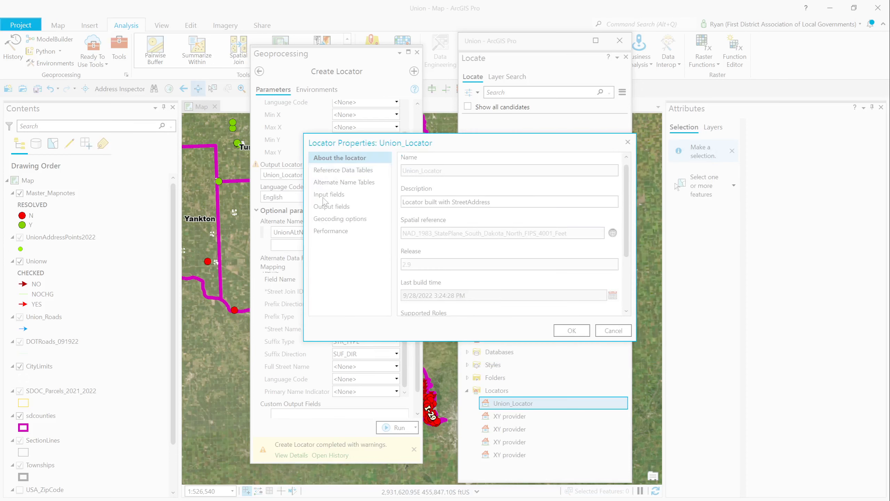
Step: In the geocoding options, set the minimum match score, minimum candidate score, side offset and end offset to 50
click(328, 219)
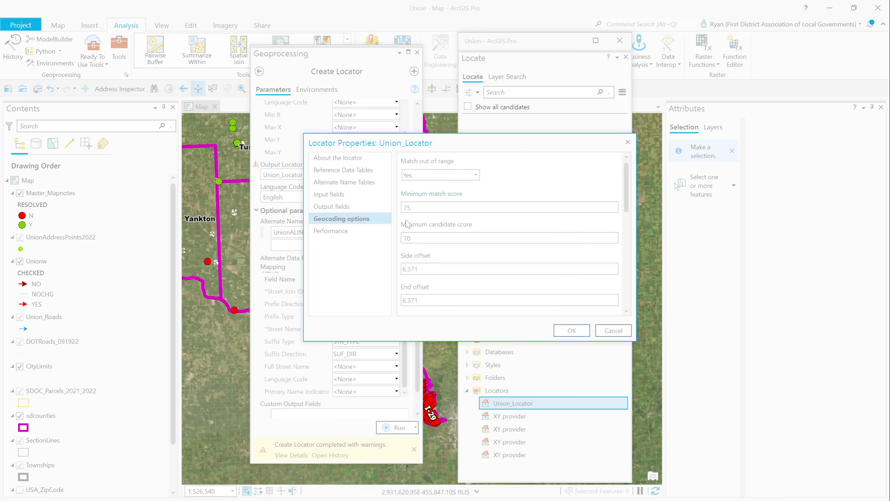
click(417, 210)
text(50)
key(Tab)
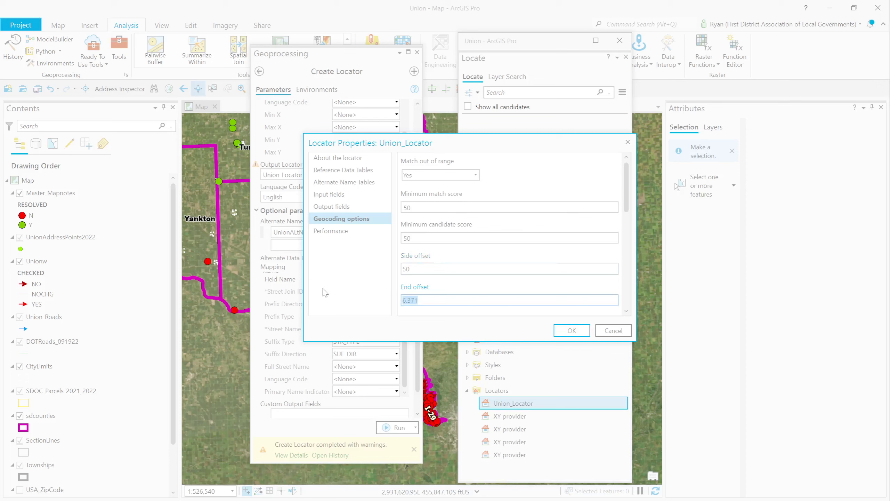
text(50)
Step: Set Match with no zones to Yes and apply the locator's geocoding options
scroll(417, 268, down, 1)
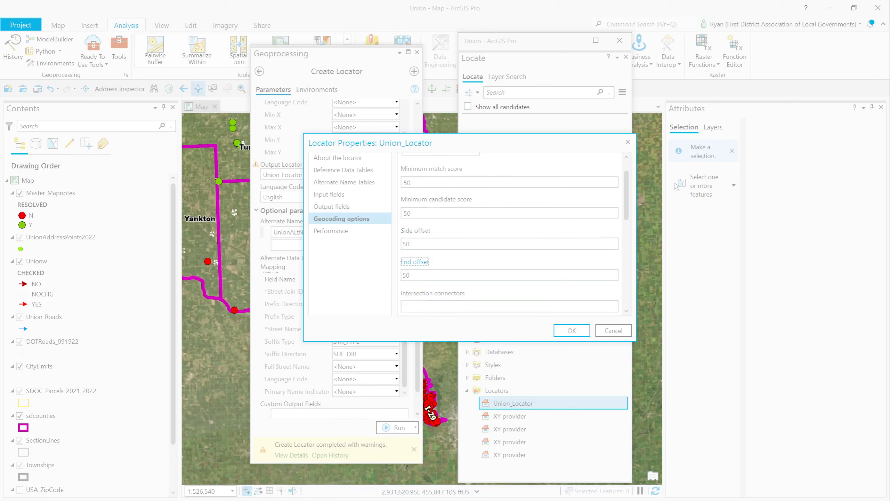
scroll(399, 258, down, 2)
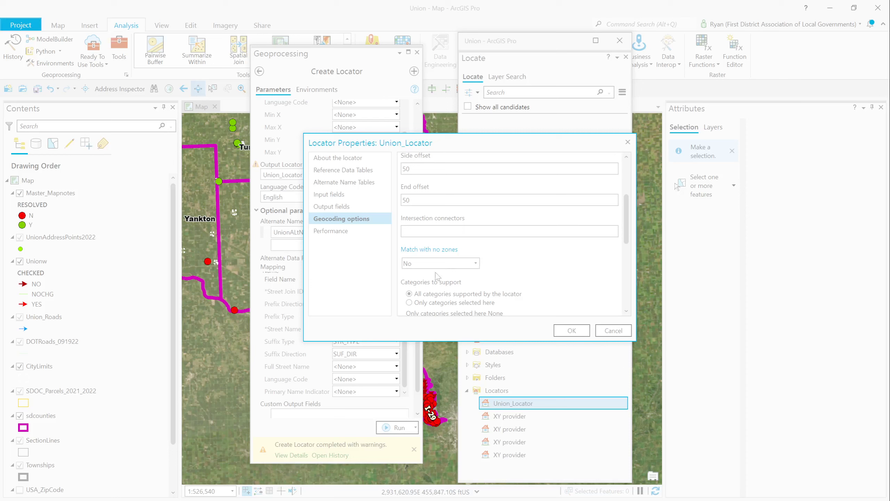
click(434, 266)
click(435, 275)
scroll(441, 250, down, 2)
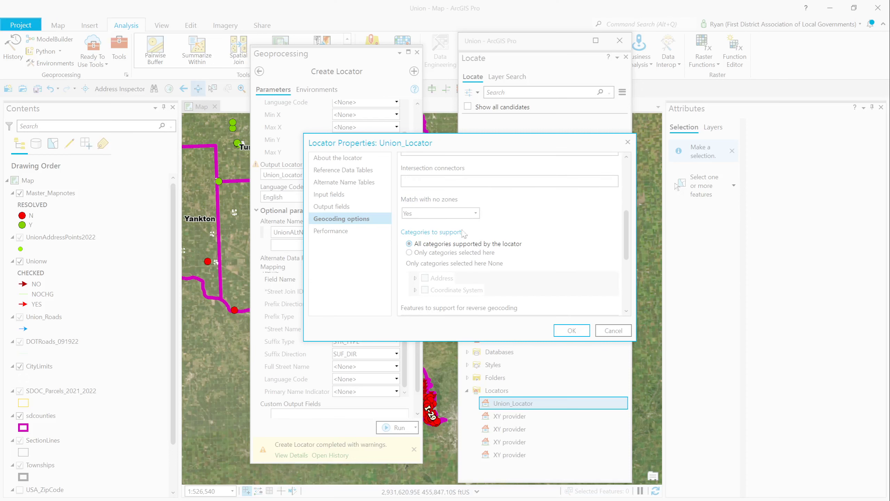
scroll(484, 260, down, 2)
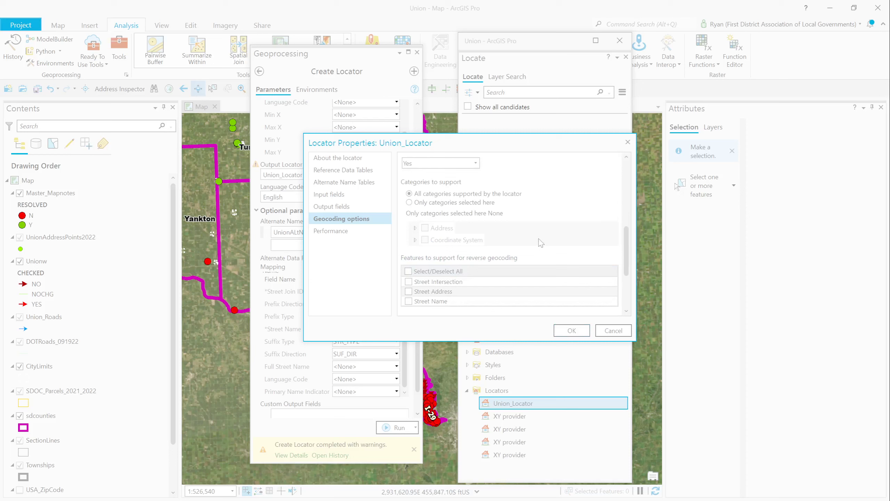
scroll(583, 315, up, 1)
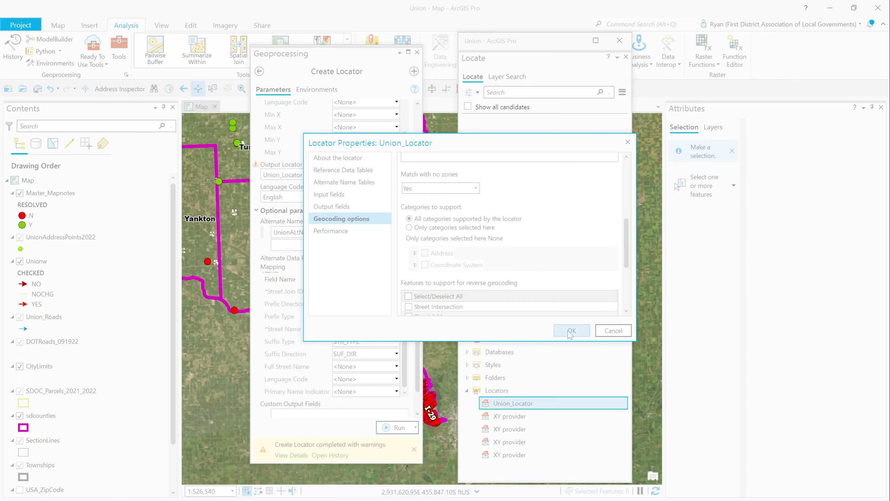
click(571, 331)
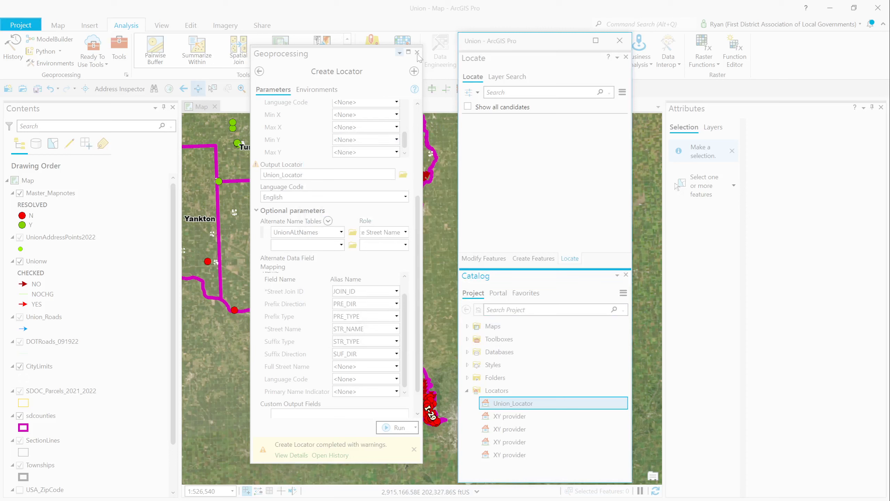
Step: Close the Geoprocessing pane and the floating window with Locate and Catalog to clear the map
click(361, 57)
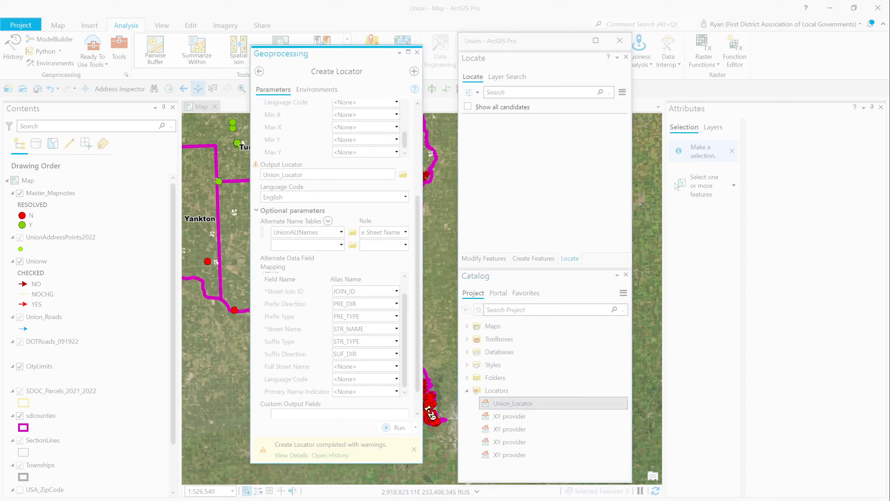
click(417, 52)
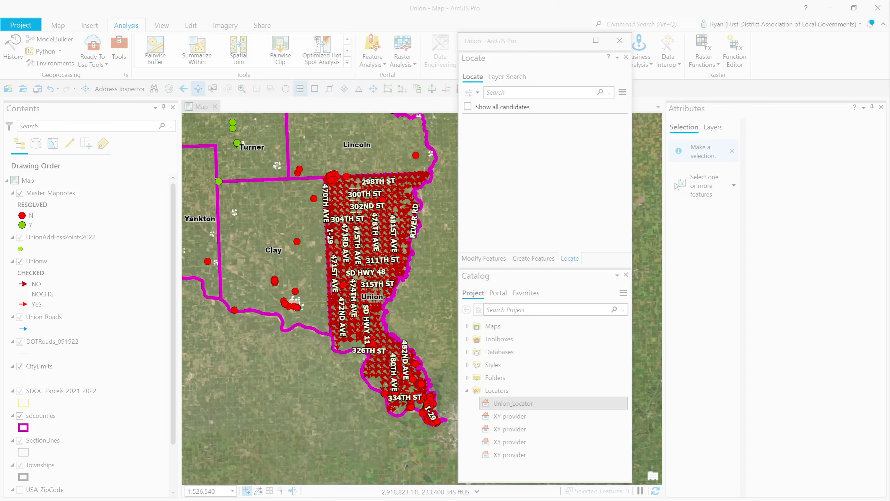
click(620, 40)
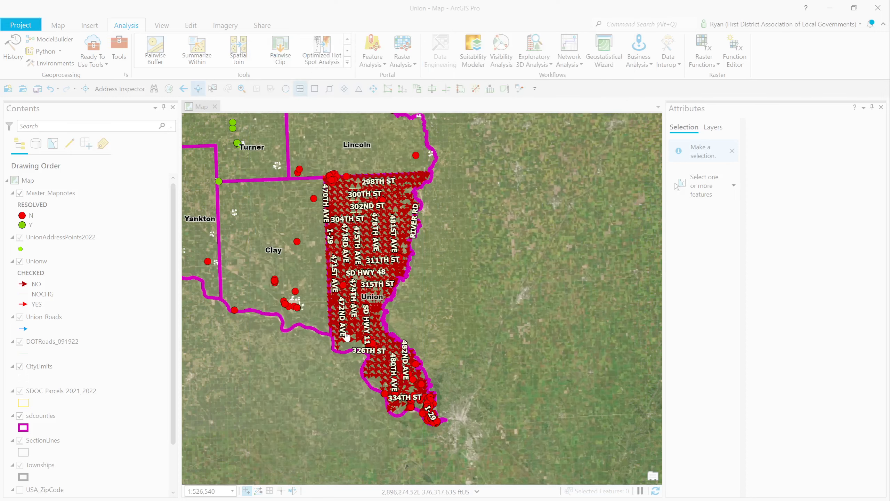
Step: Activate Address Inspector for the farmstead along 319TH ST in Union County
scroll(349, 315, up, 12)
scroll(357, 285, up, 4)
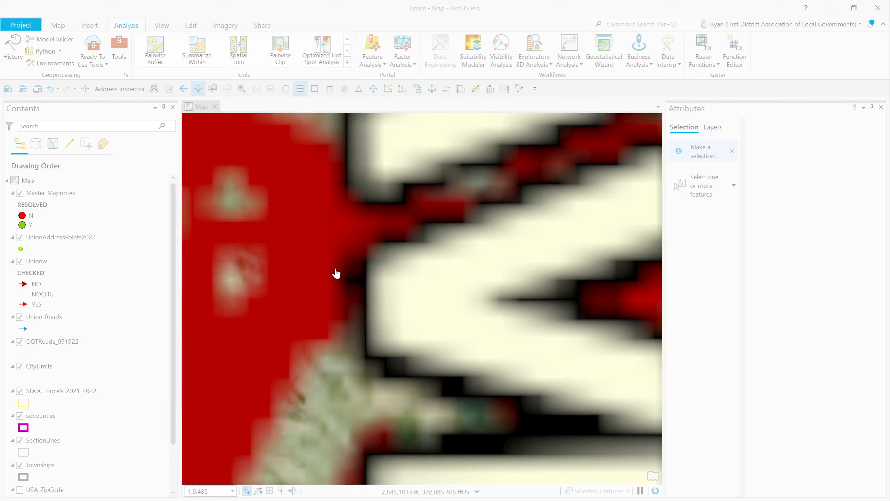
scroll(297, 249, up, 5)
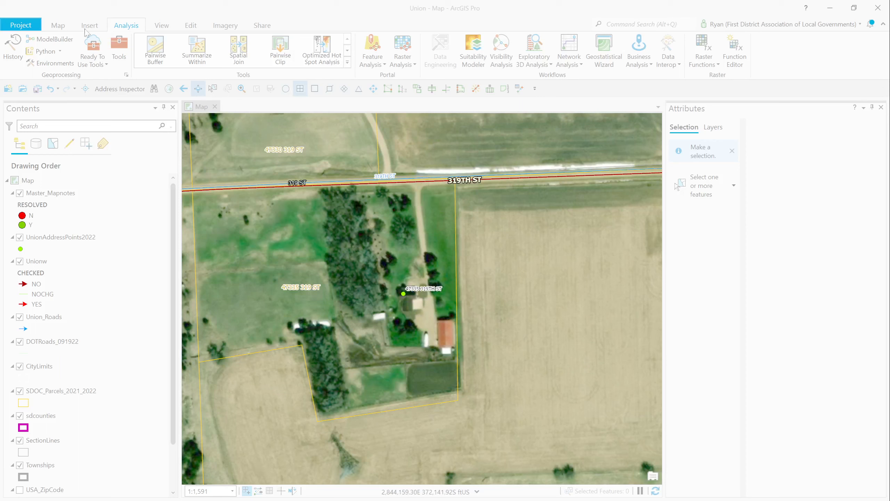
click(56, 27)
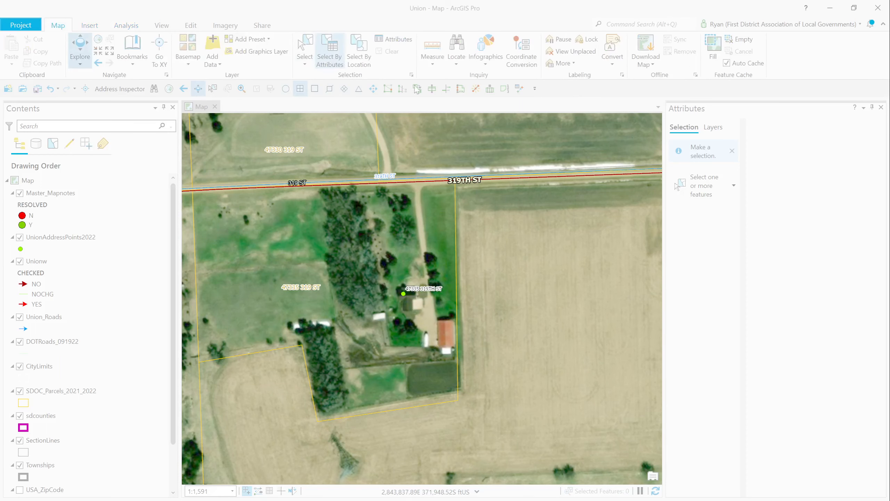
click(456, 64)
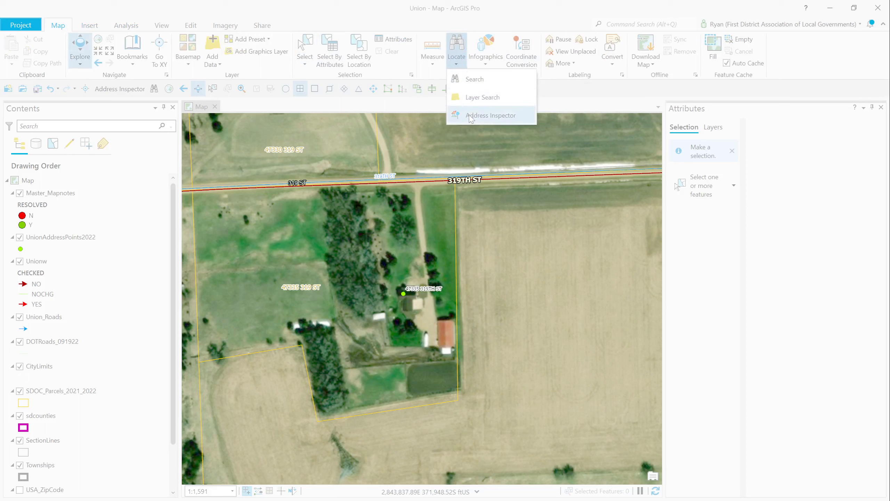
click(491, 115)
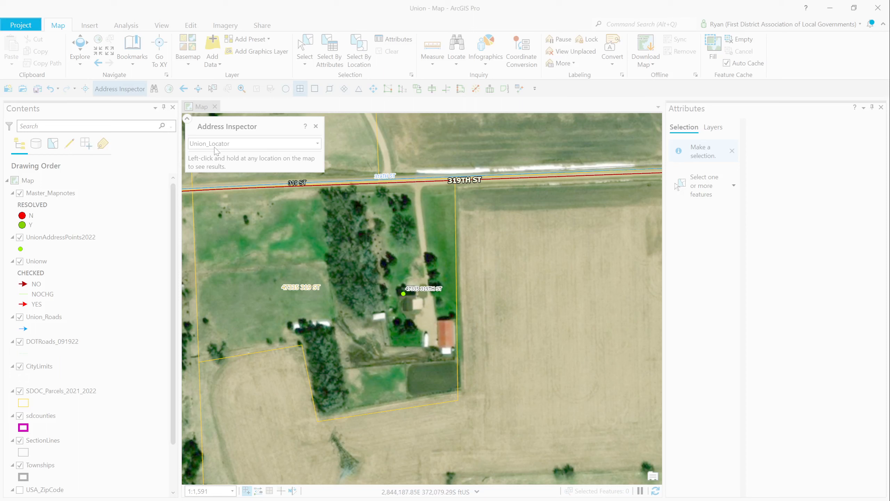
Step: Inspect the Union_Locator addresses at the two farm driveways south of 319TH ST and in the adjoining field
click(413, 200)
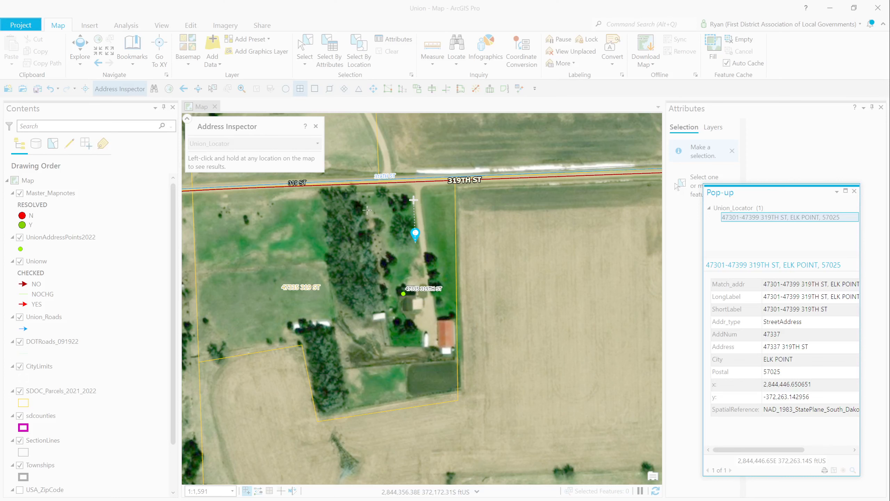
scroll(368, 210, down, 3)
scroll(309, 216, up, 3)
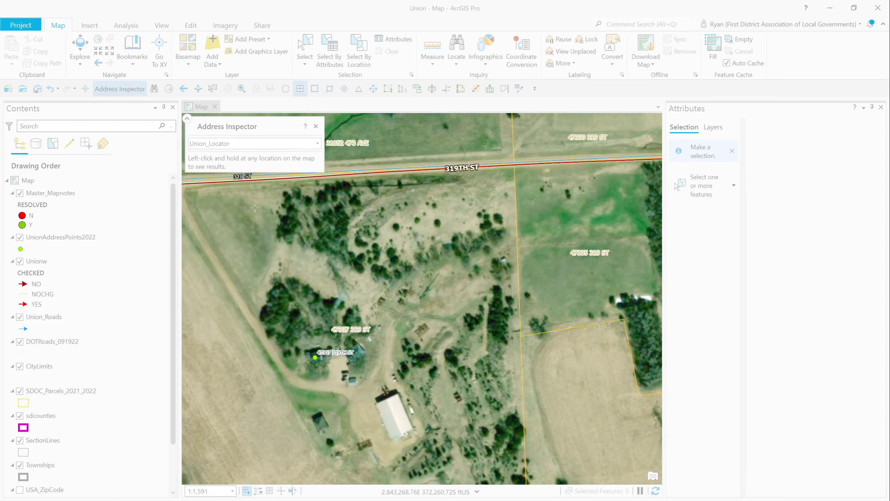
drag(461, 216, 694, 224)
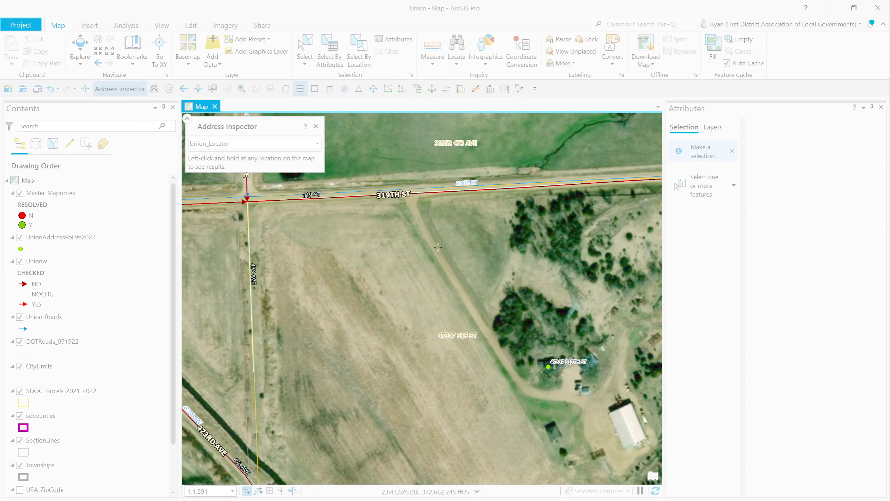
click(419, 231)
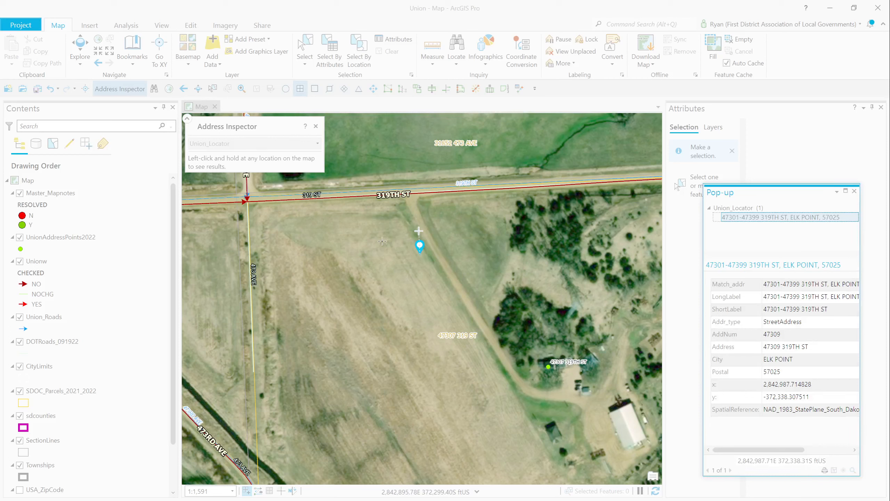
click(382, 242)
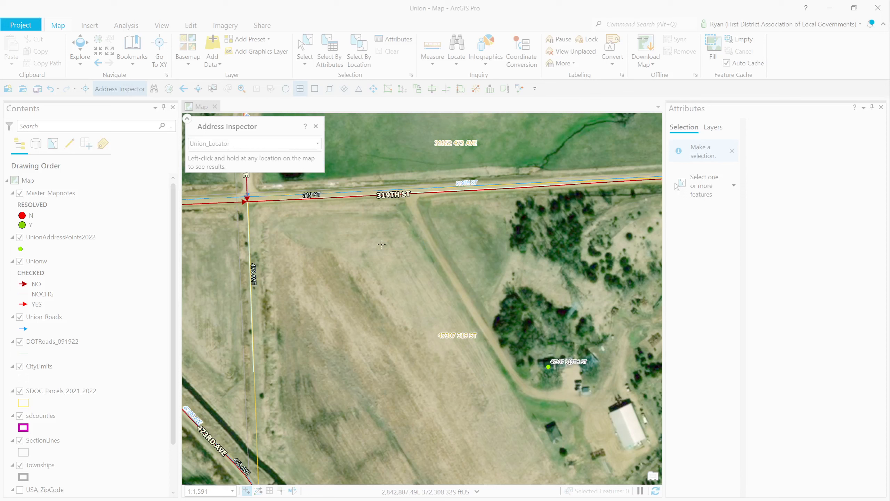